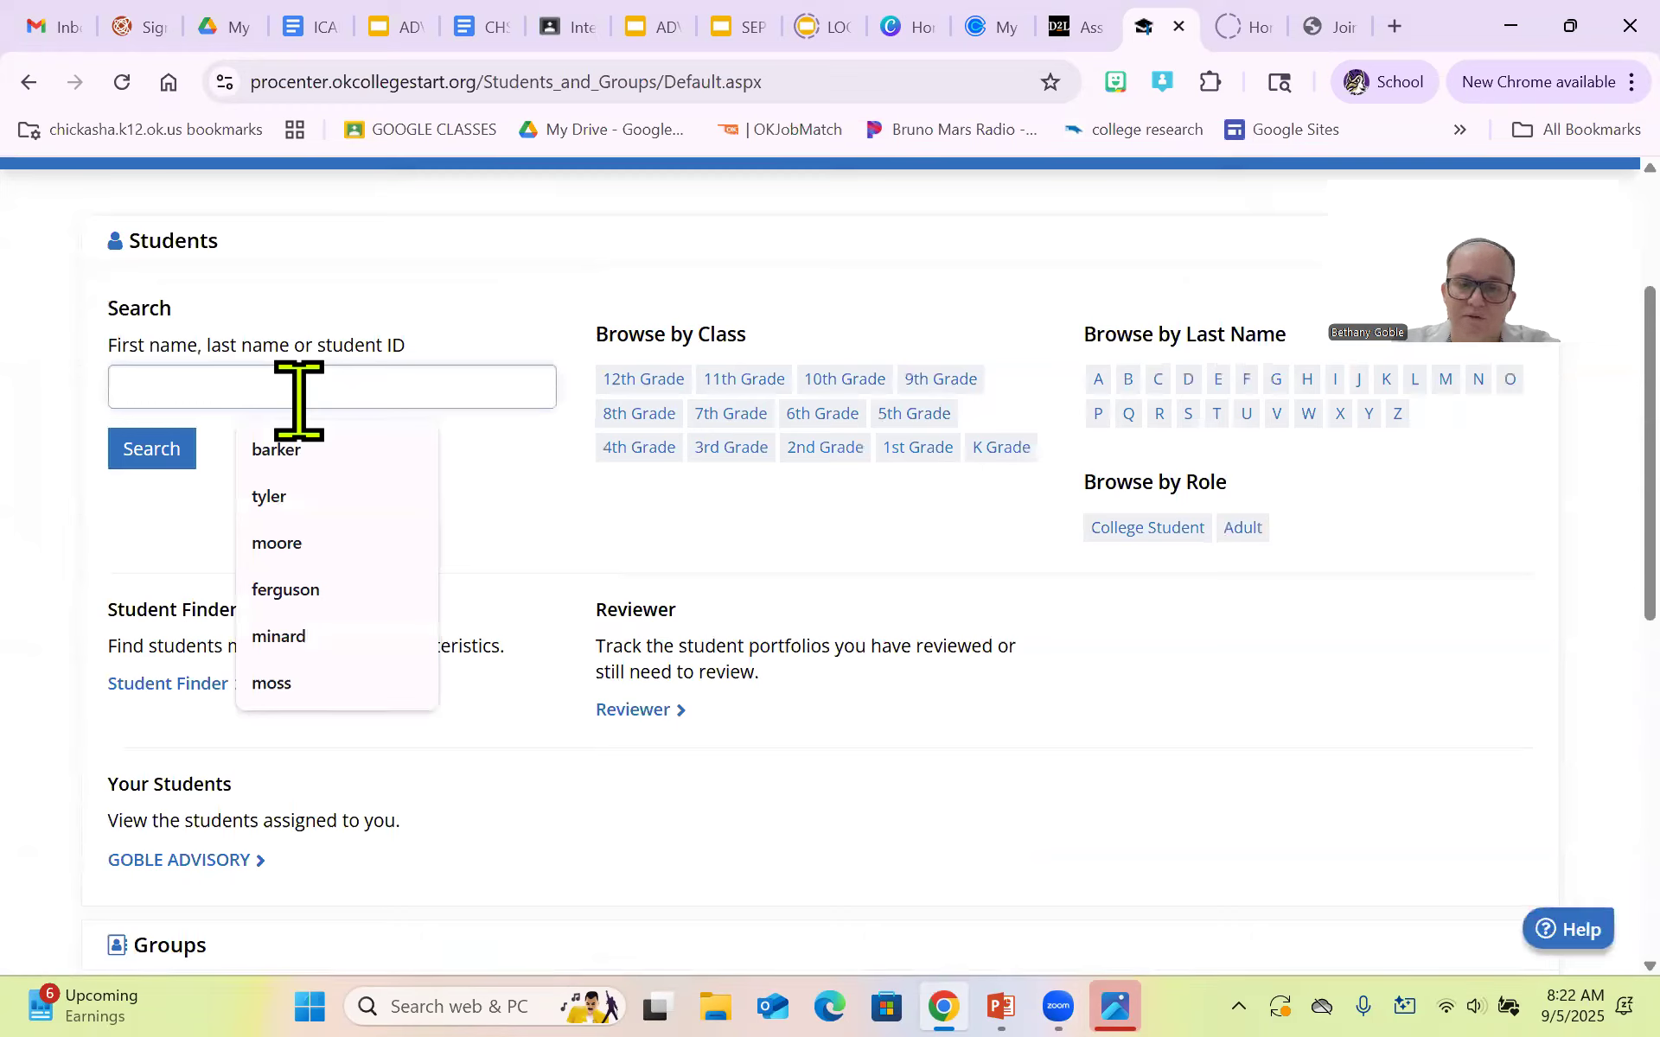
Search for a student by last name and open the portfolio of the match with graduation year 2026.
text(butl)
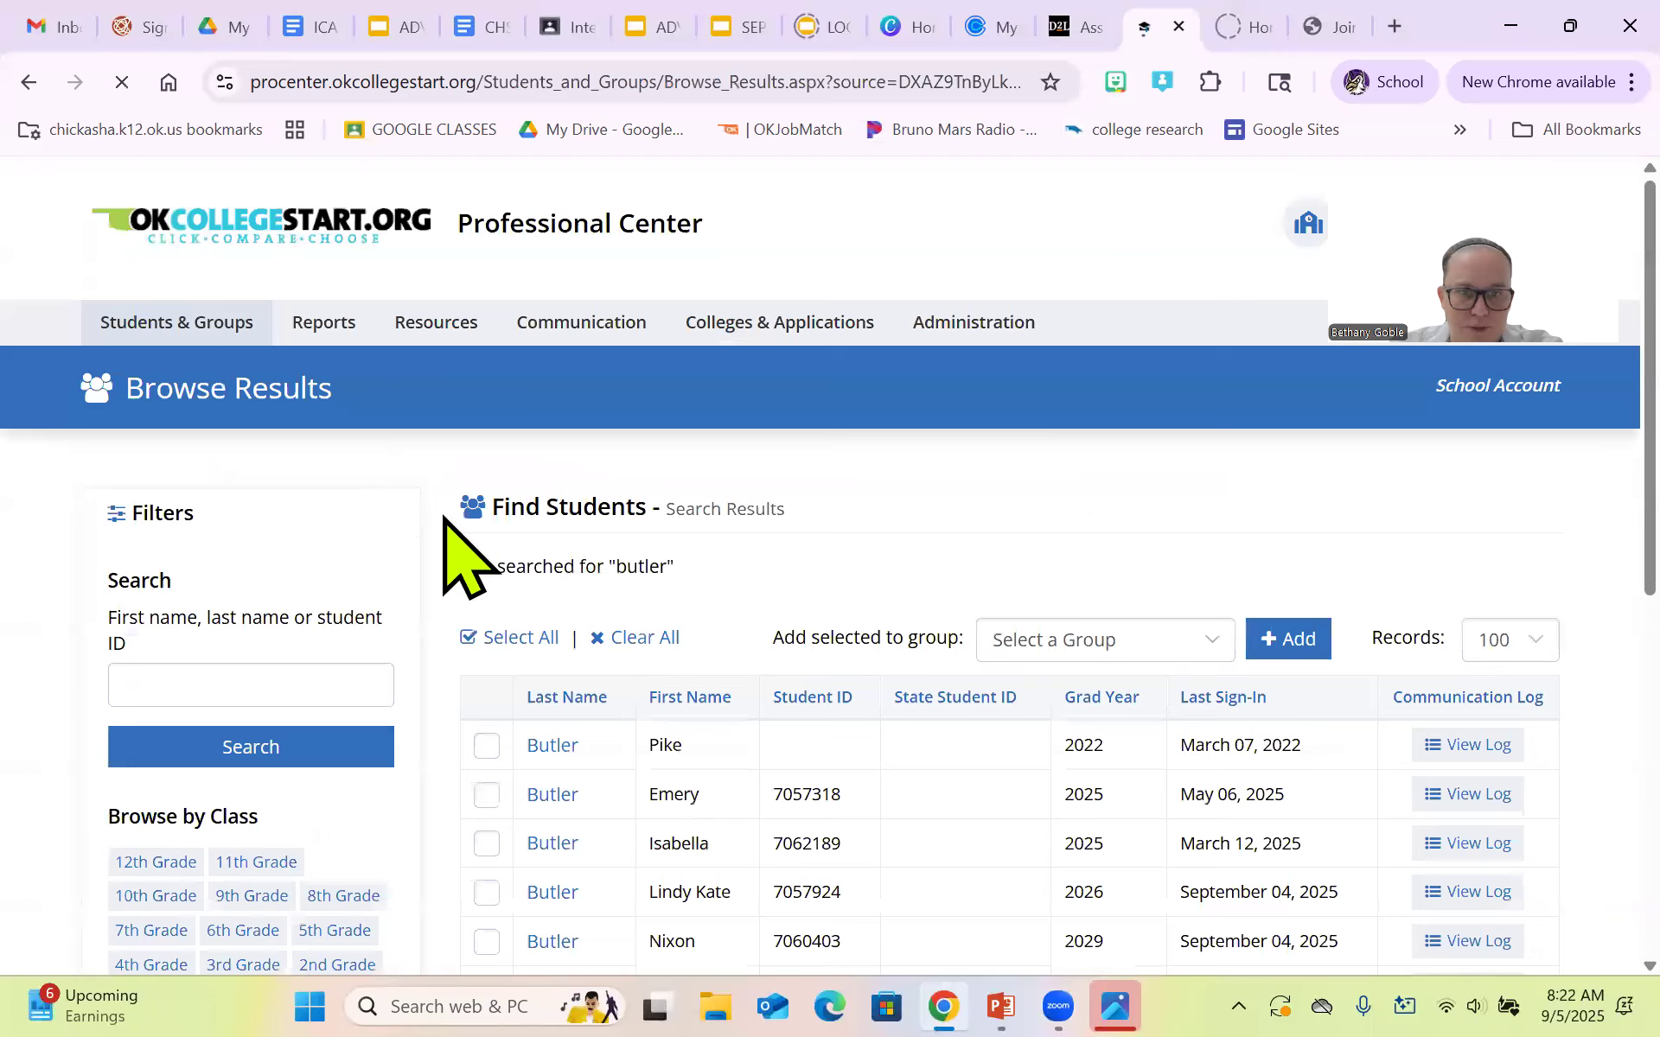
scroll(656, 735, down, 3)
click(553, 633)
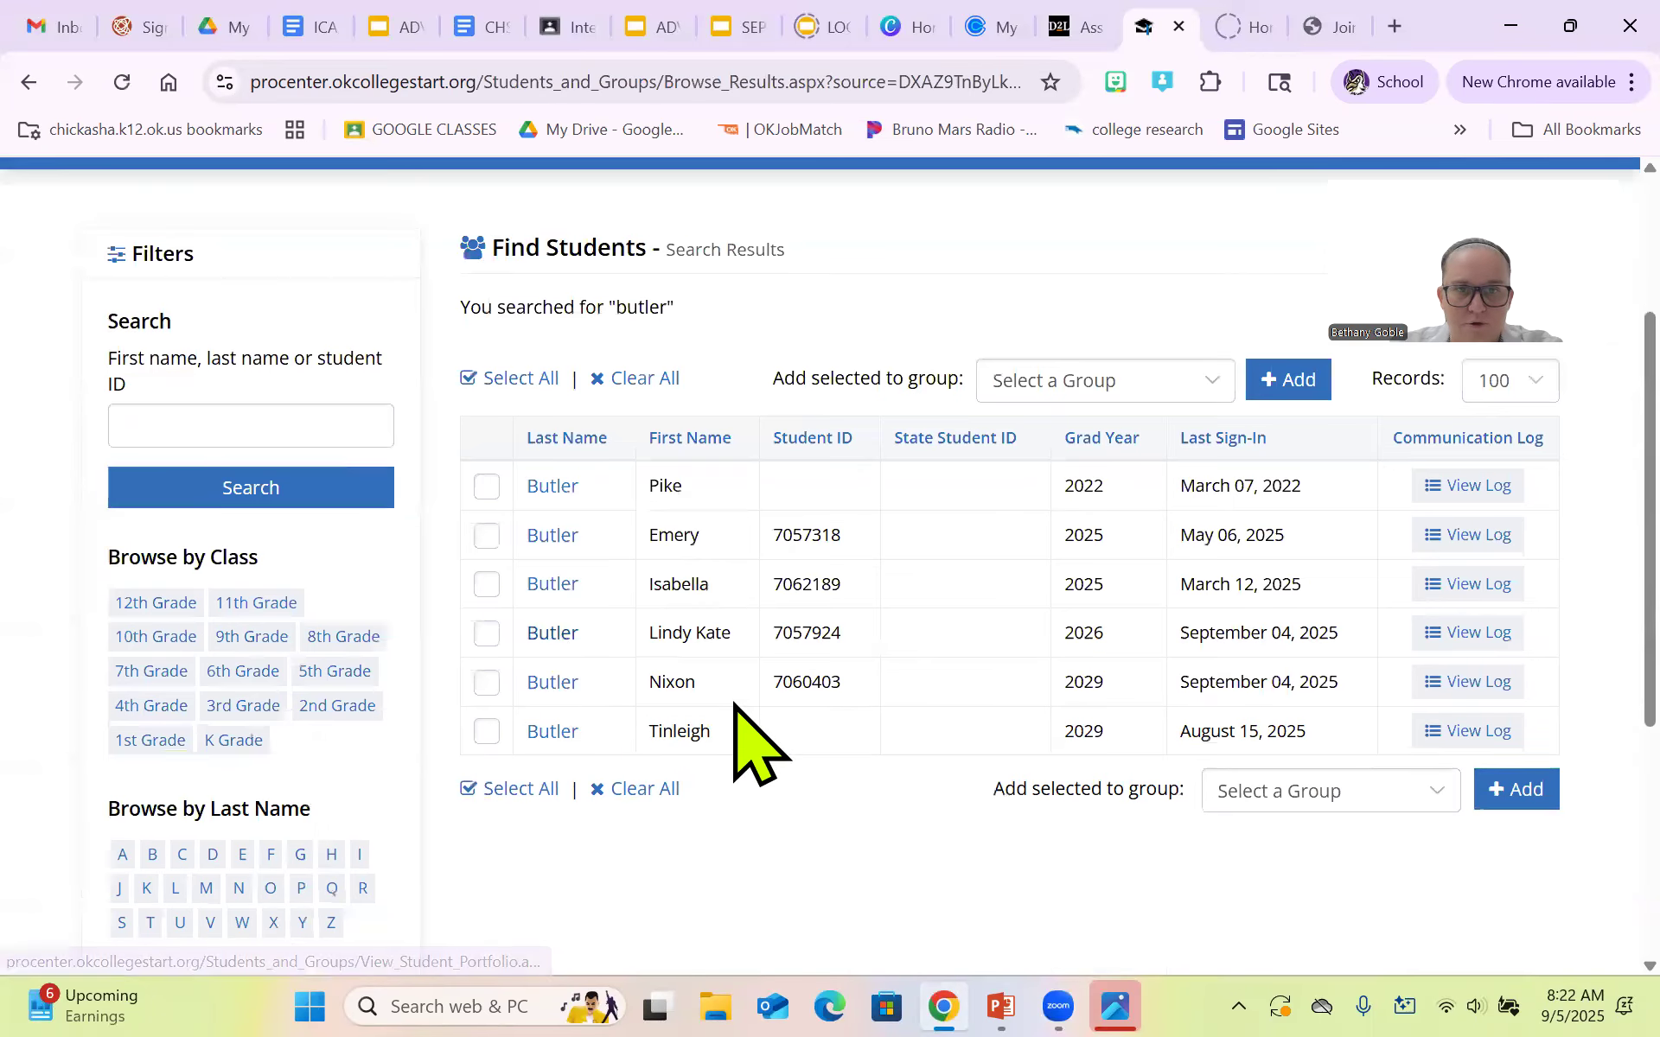
scroll(557, 735, down, 3)
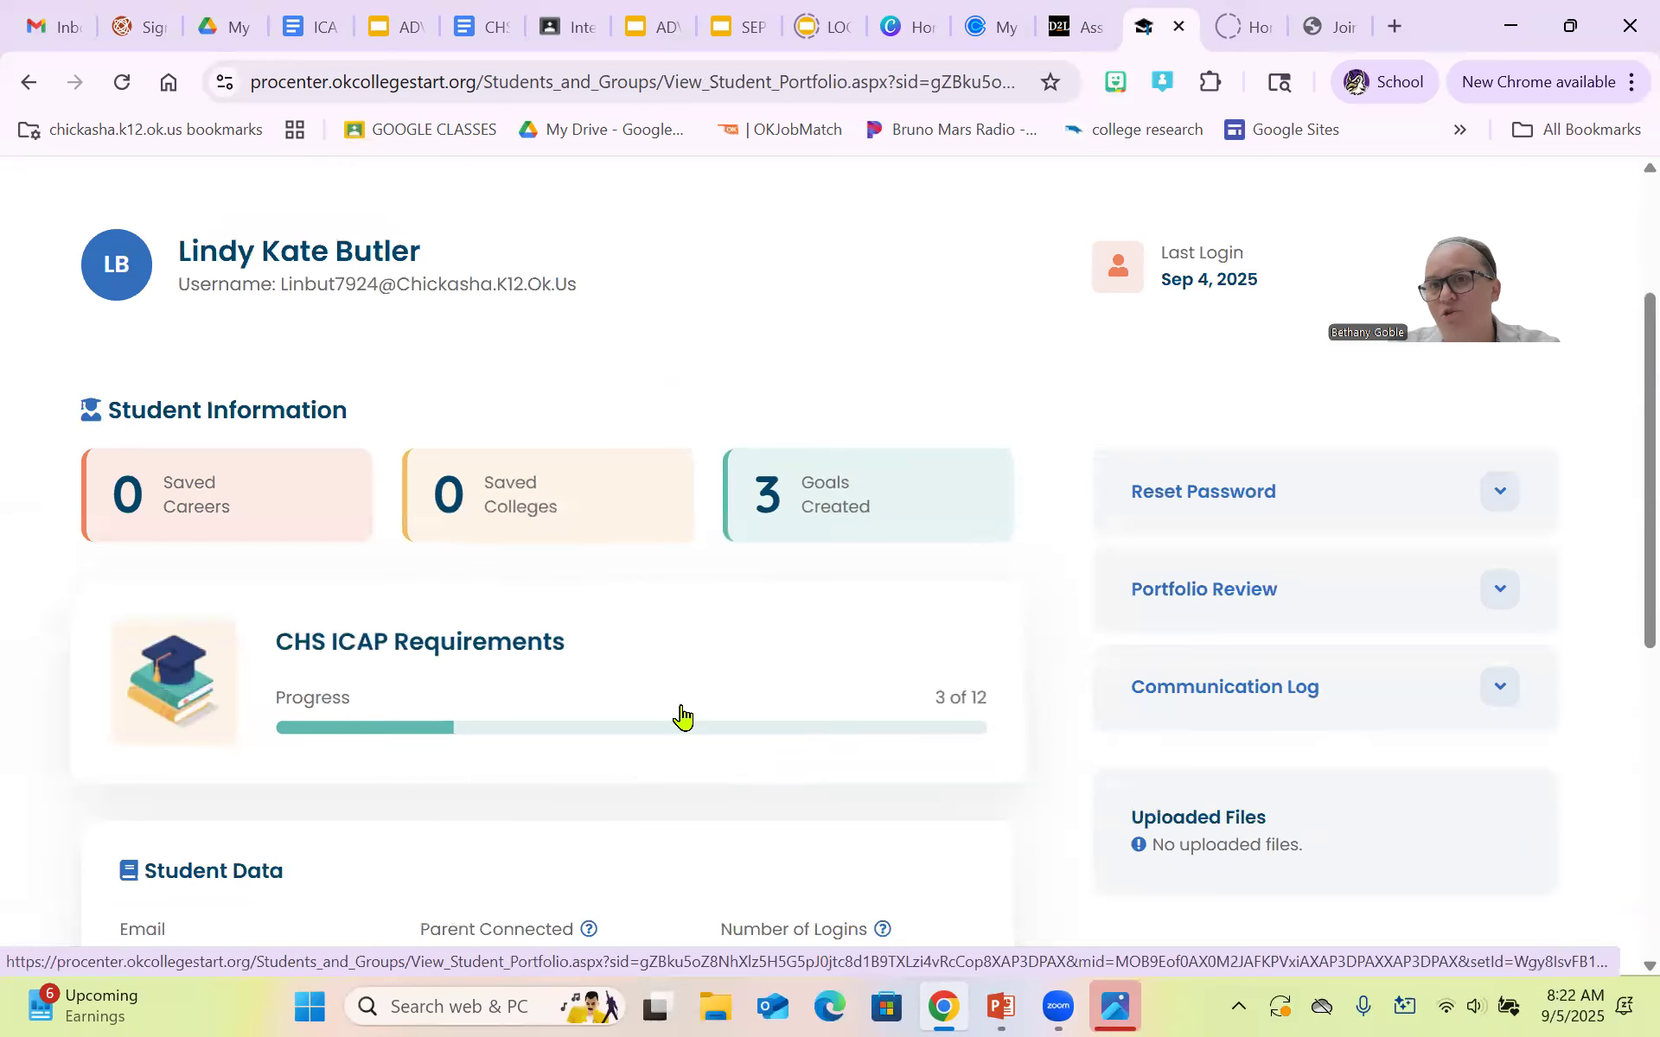
Return to the Students & Groups overview and look through the student and group sections, including the list of groups.
scroll(683, 735, up, 3)
click(173, 325)
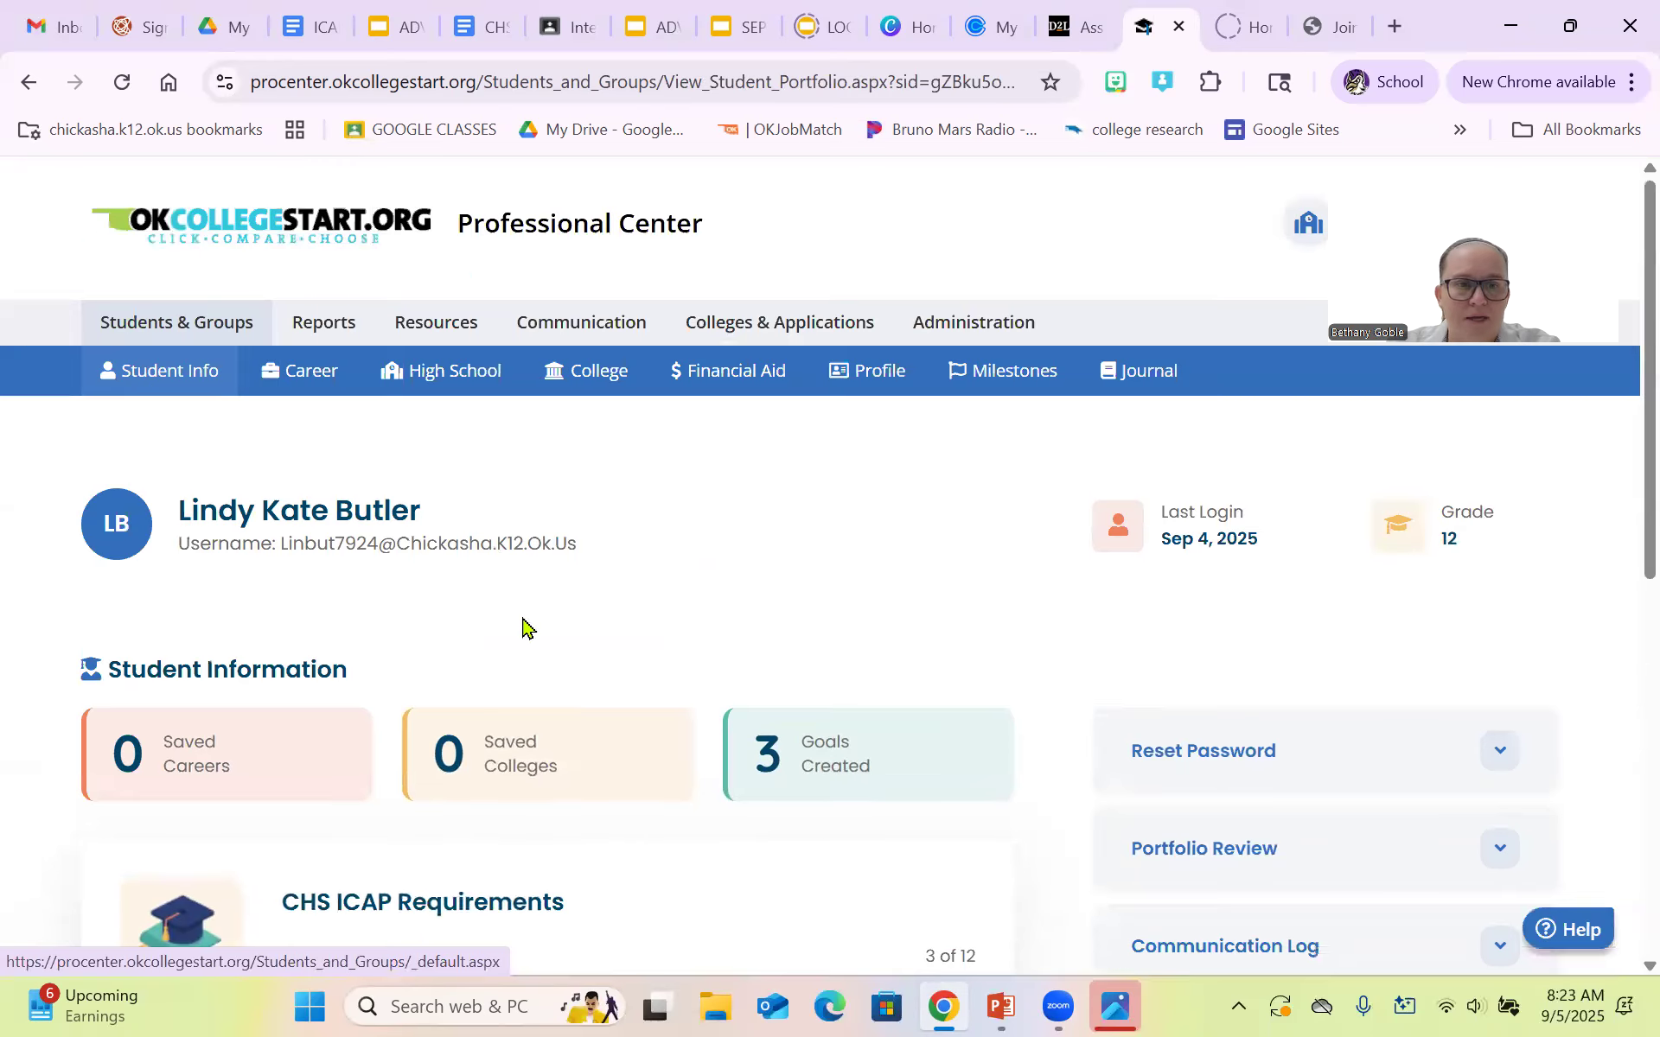
scroll(389, 741, down, 5)
scroll(393, 743, down, 2)
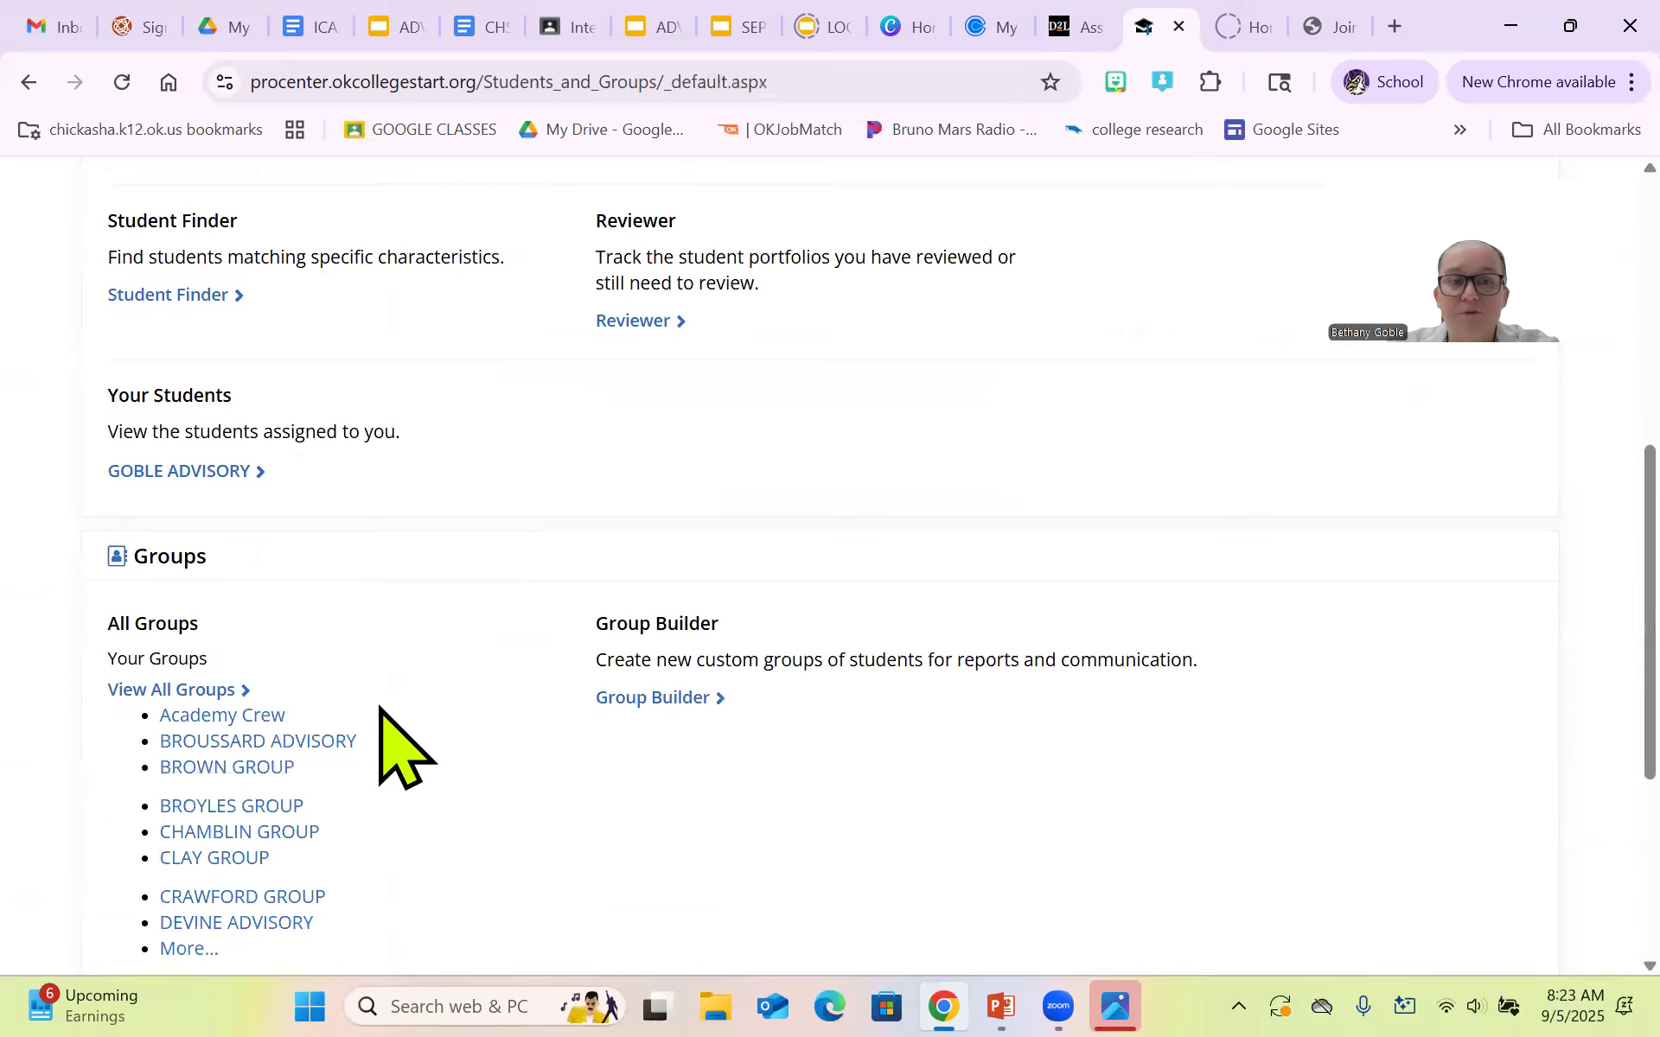
scroll(294, 778, down, 2)
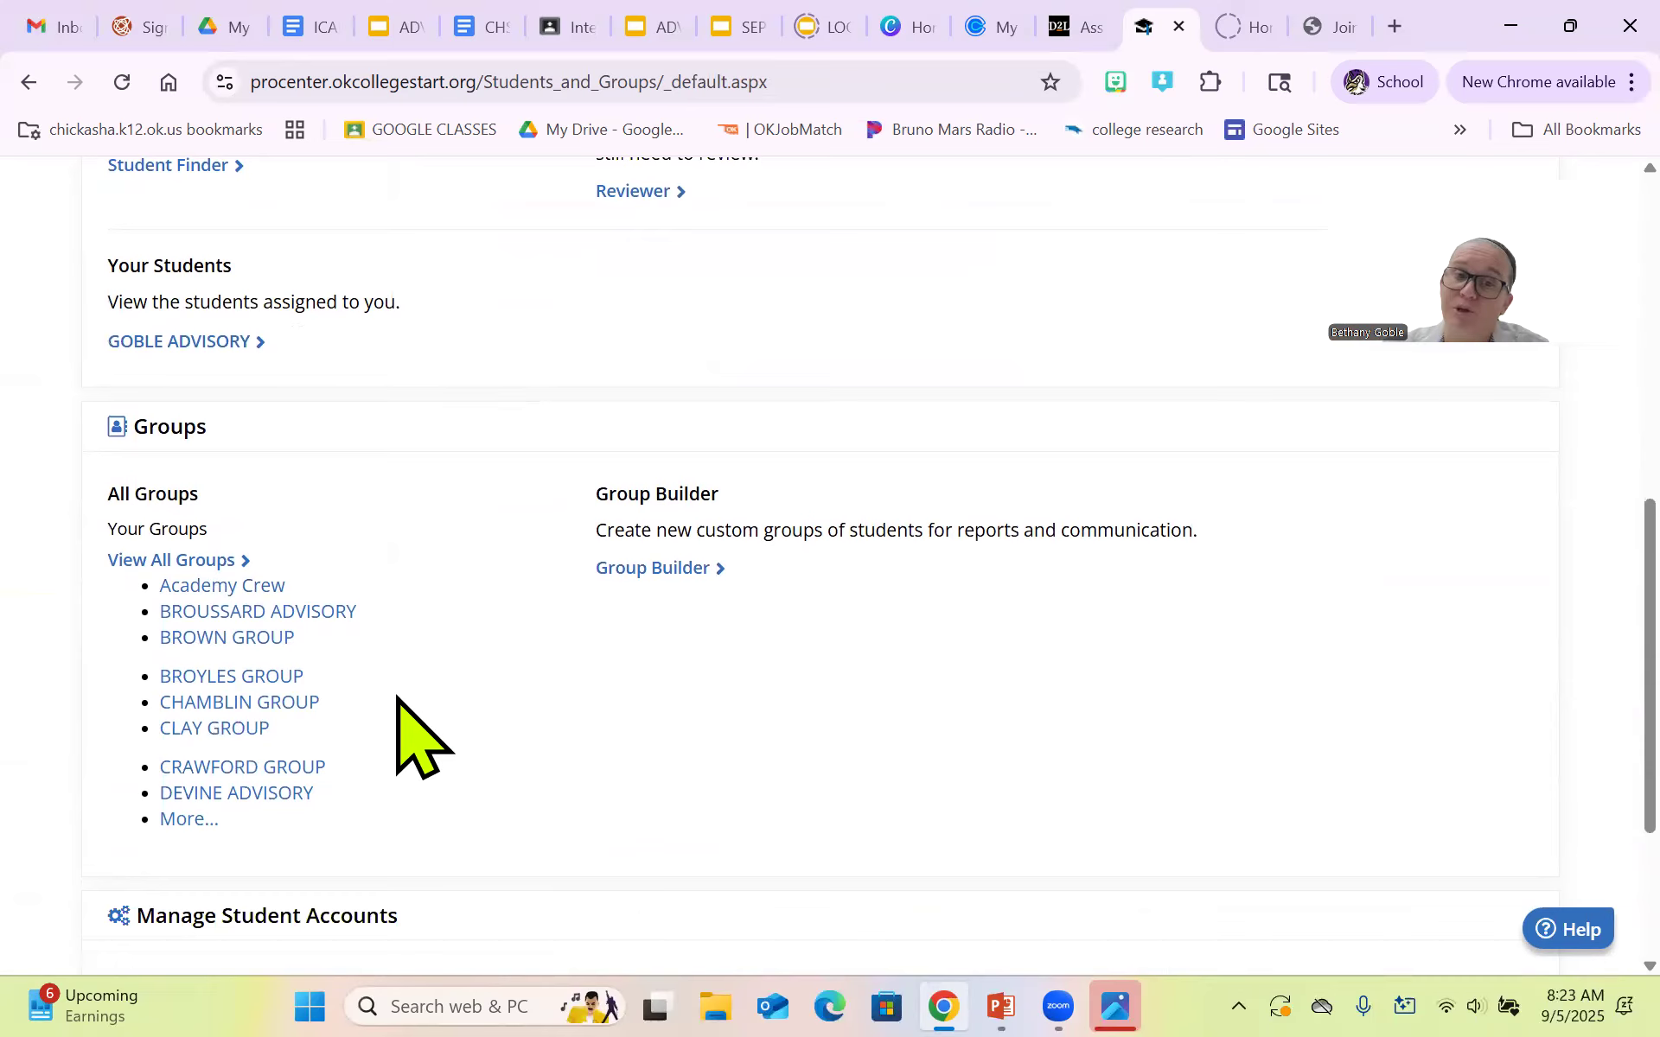
scroll(495, 707, up, 8)
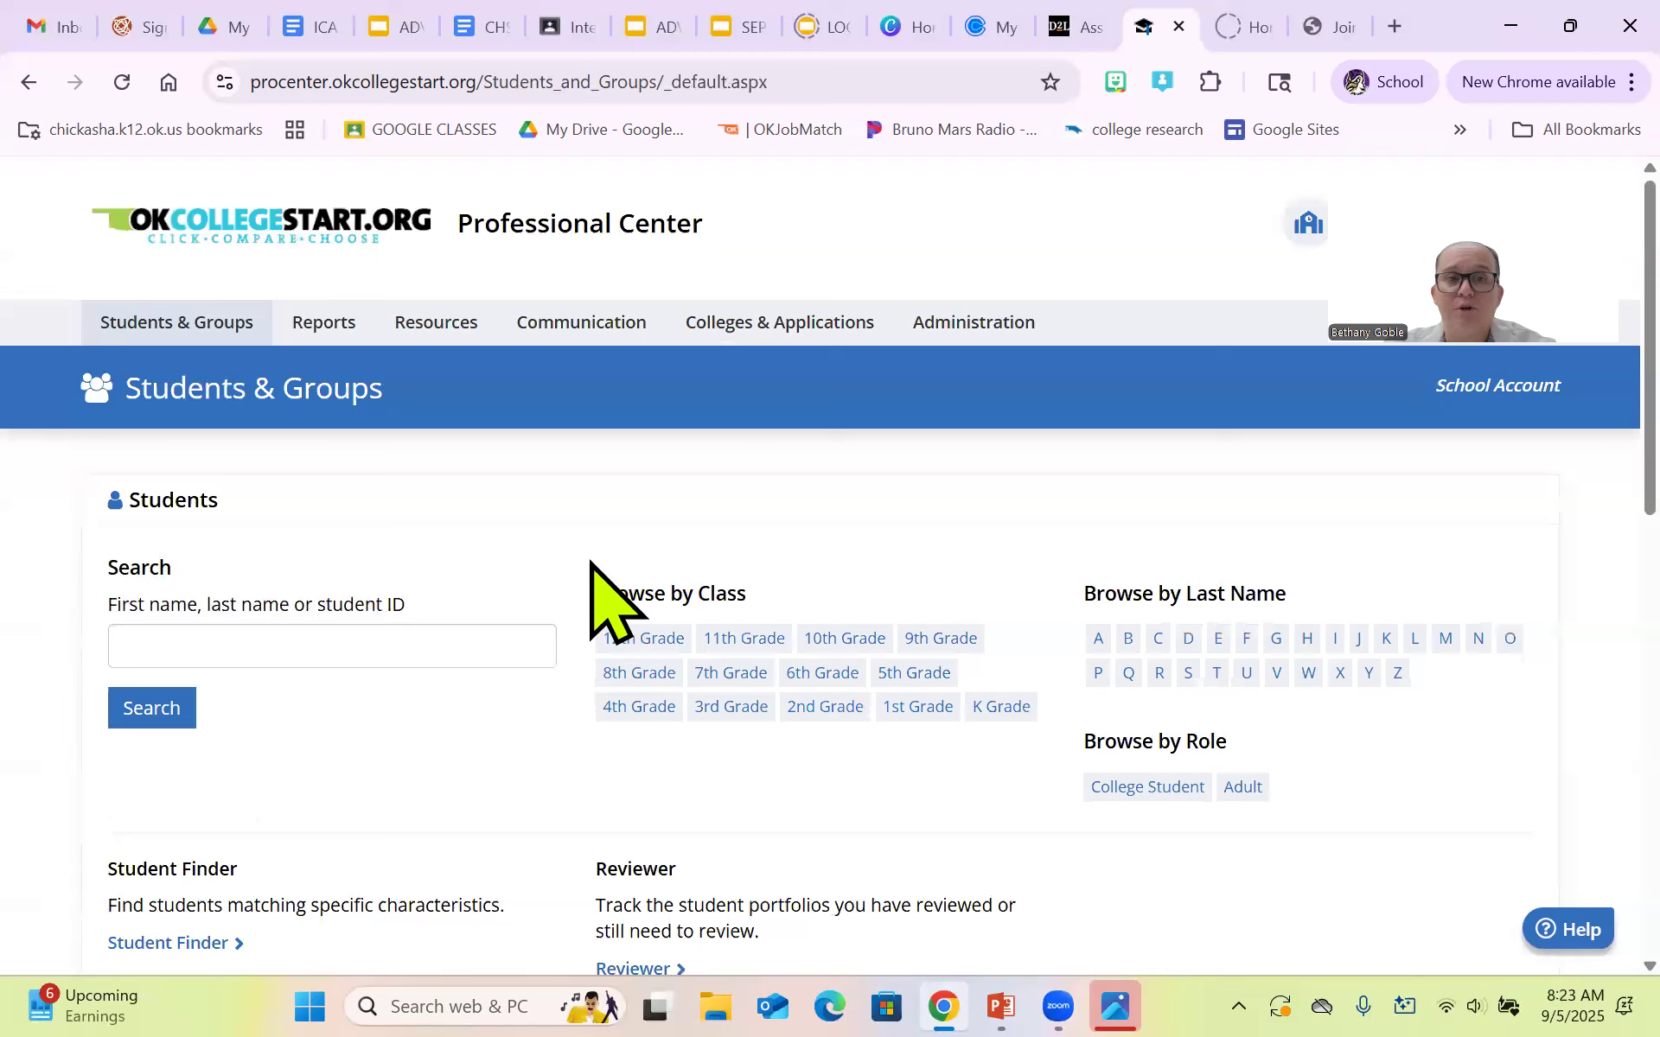
Go from the home page to Reports and start a new Assignment & Curriculum report under Progress.
click(321, 220)
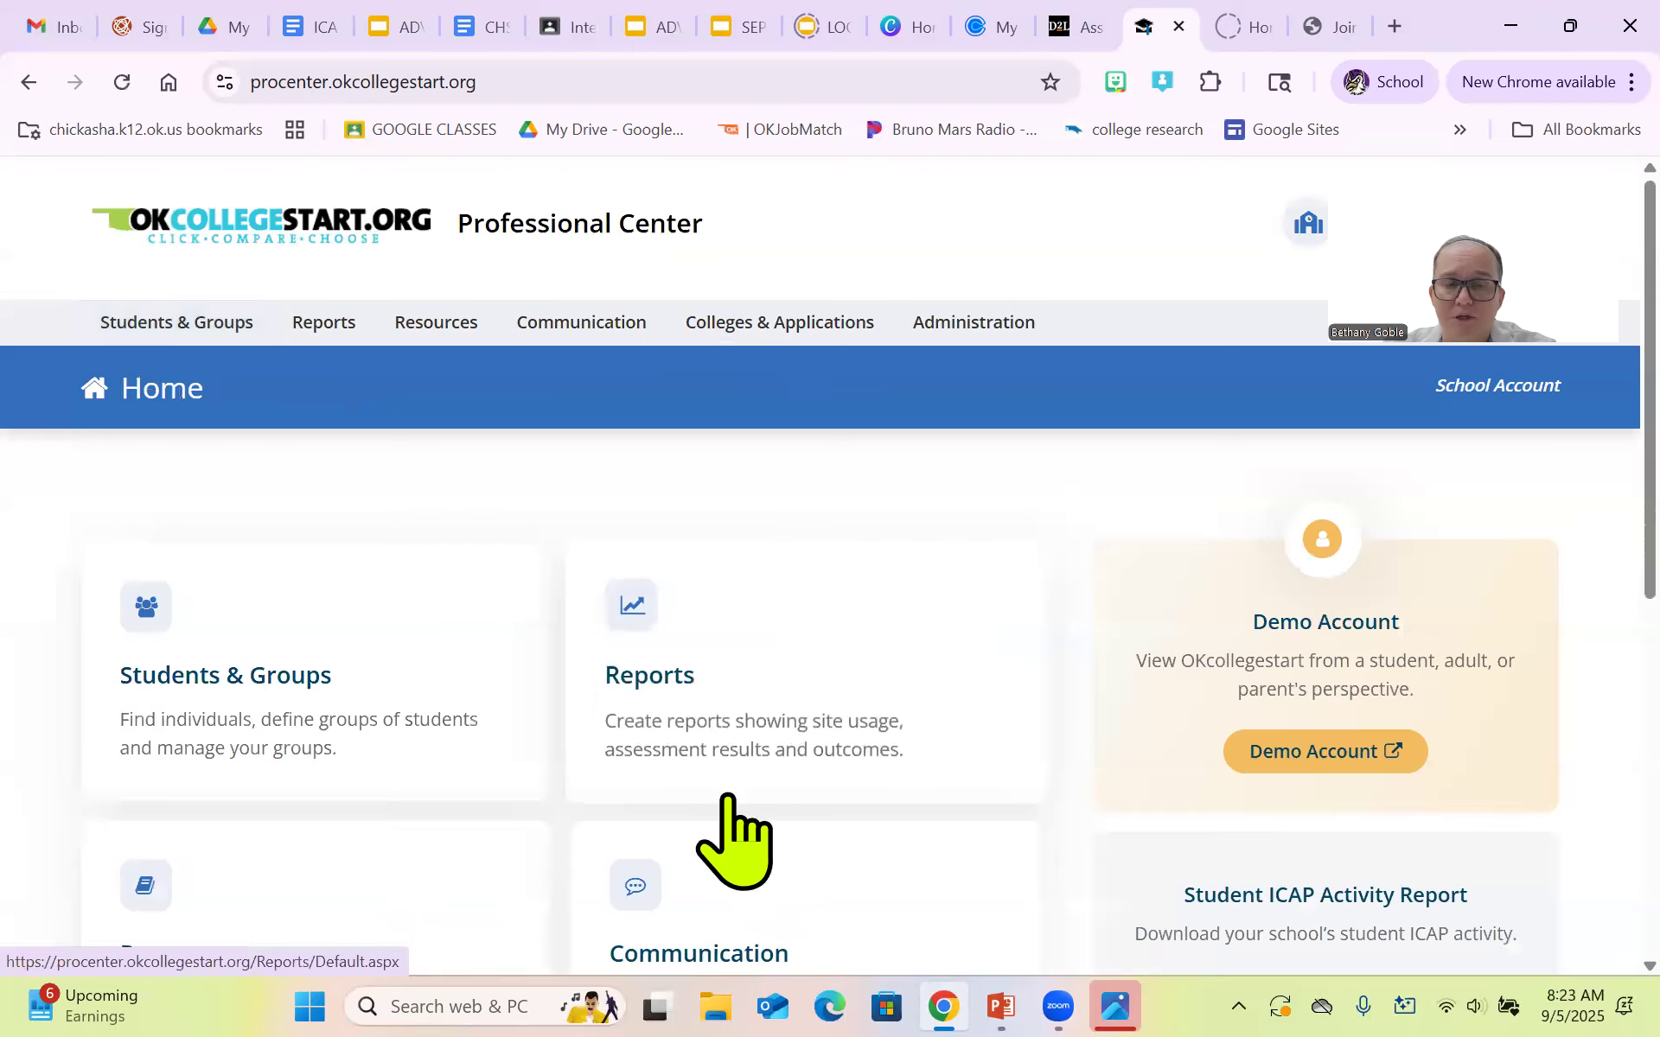
click(716, 637)
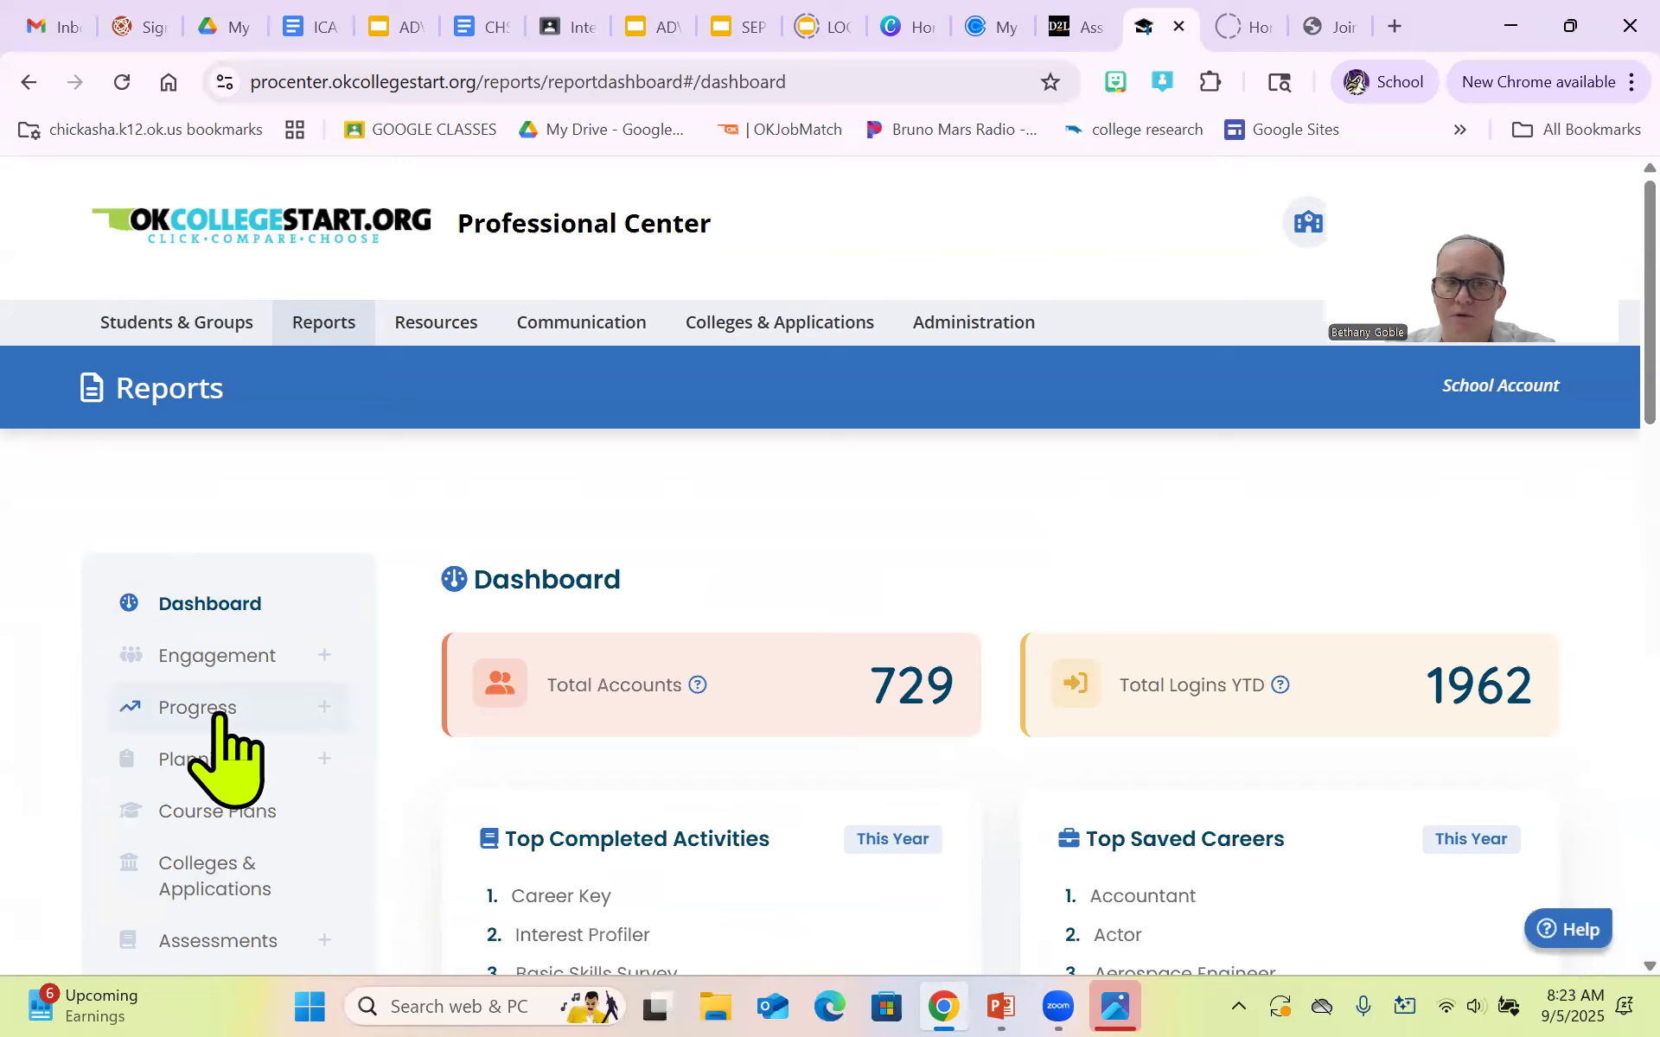
click(224, 719)
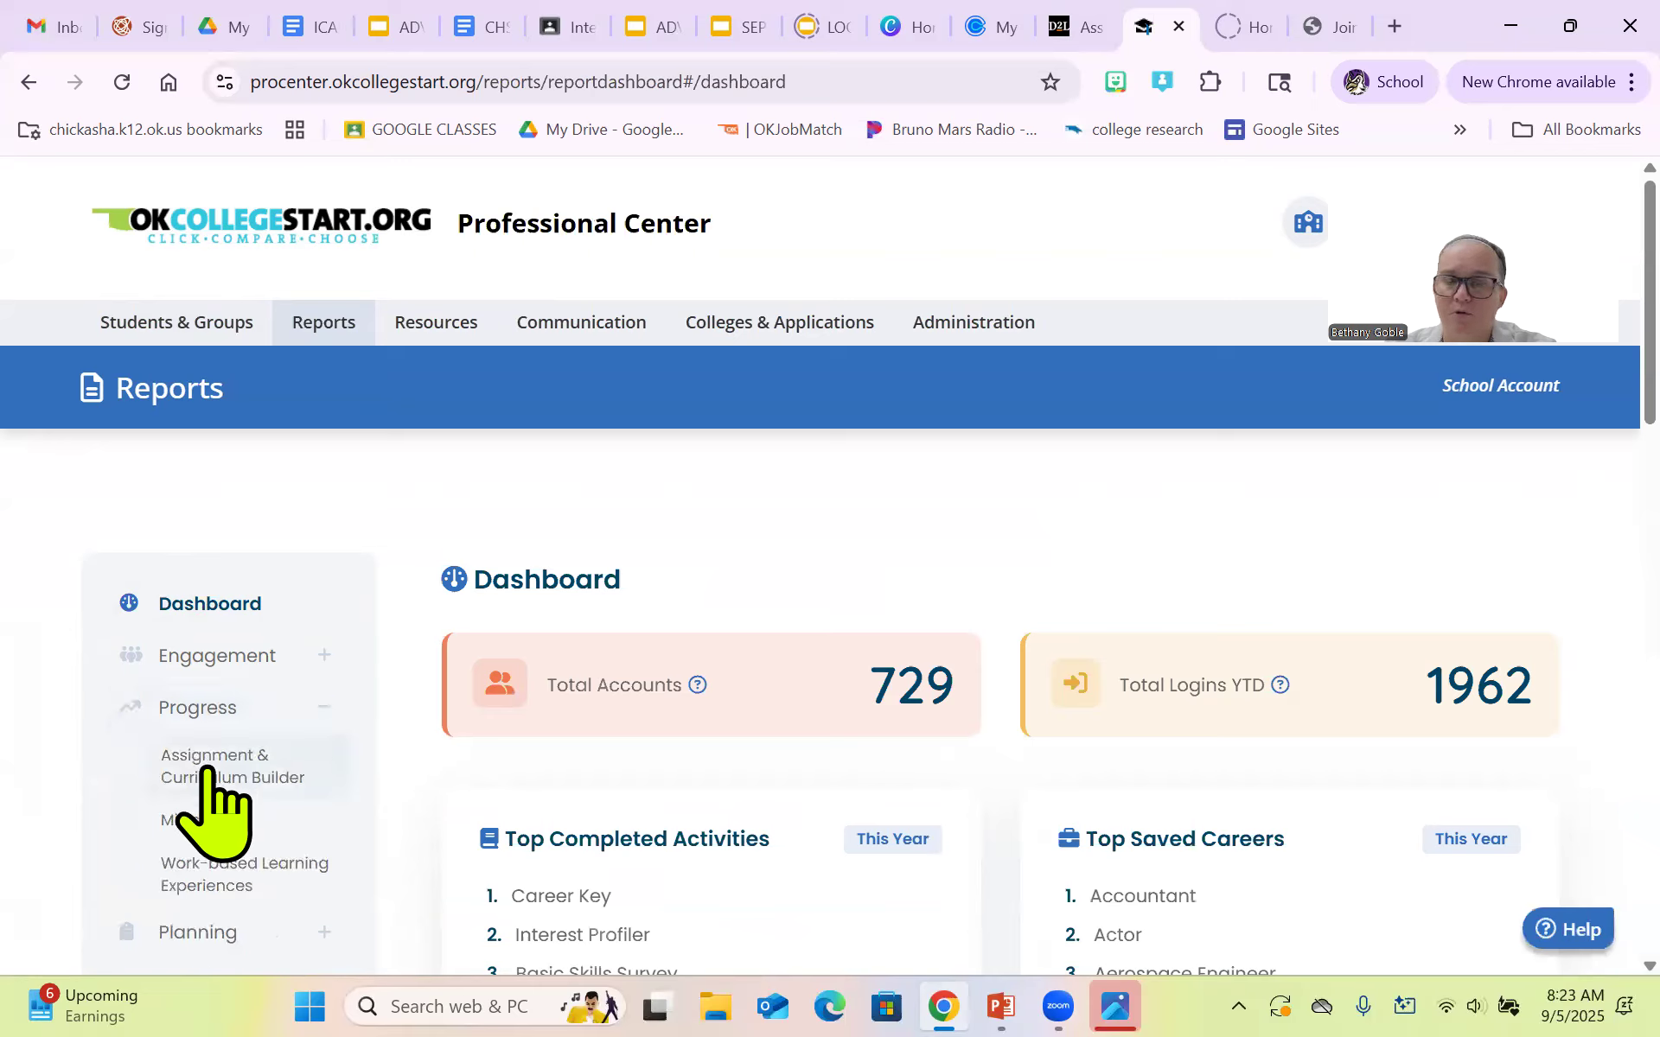
click(279, 769)
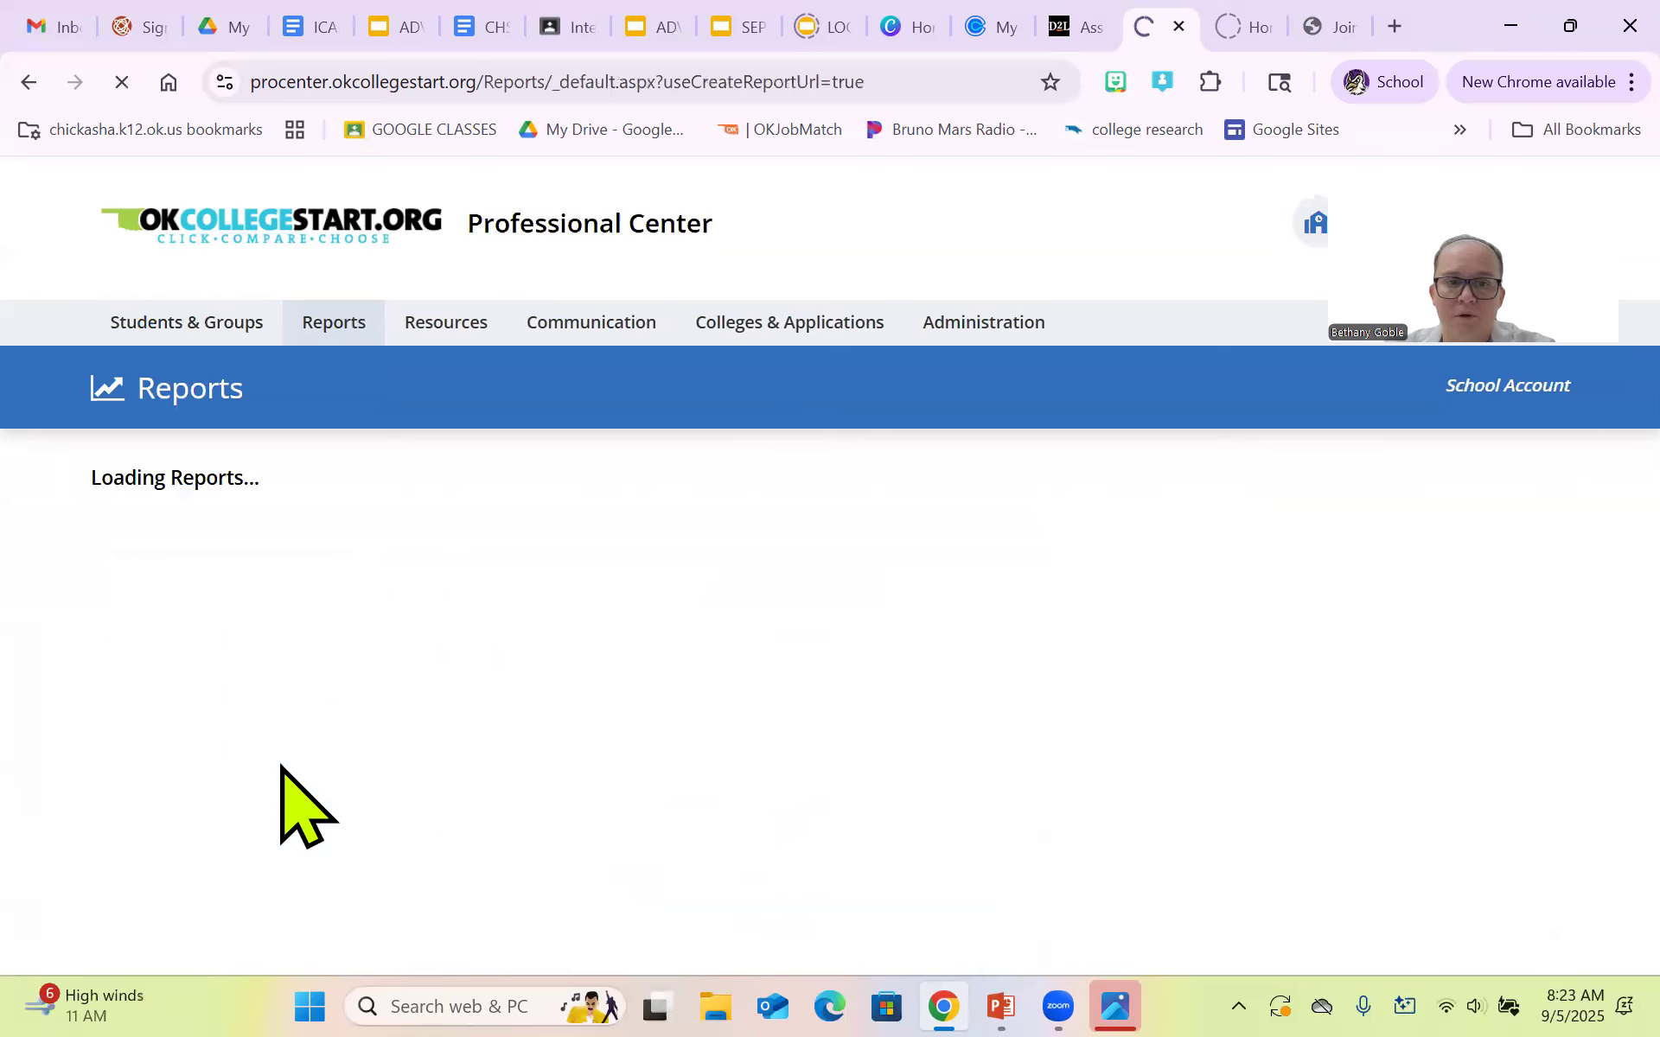
scroll(1519, 666, down, 3)
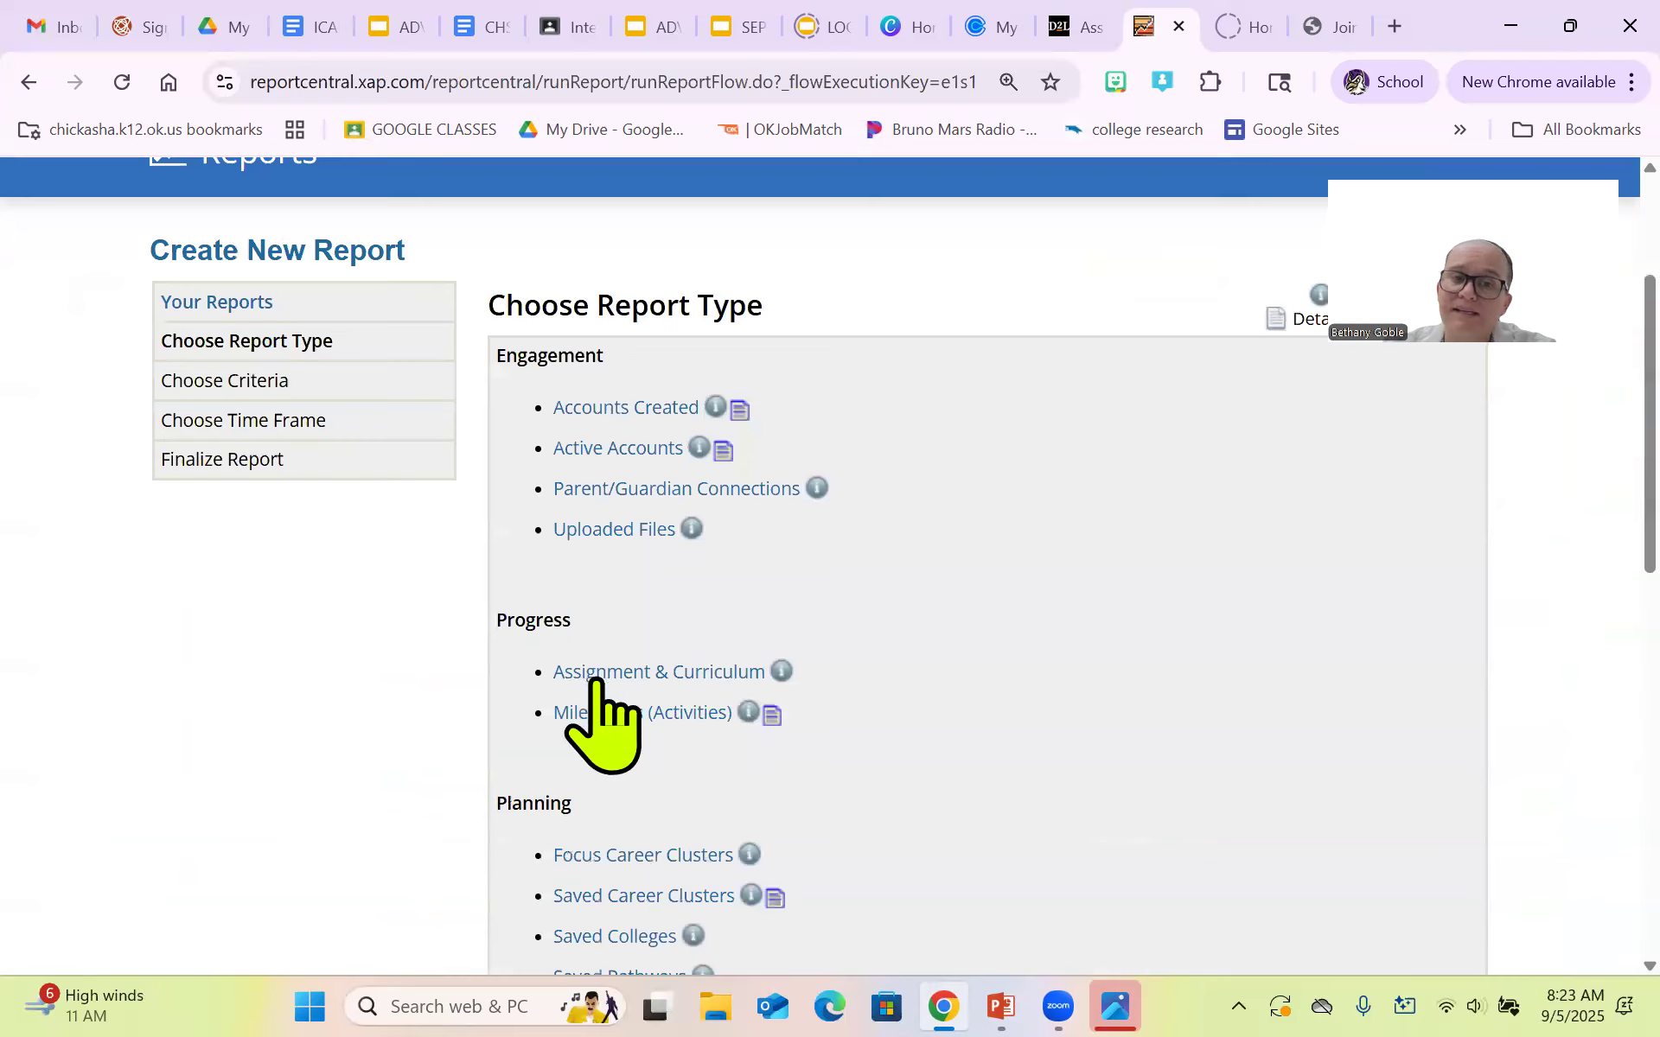
click(665, 672)
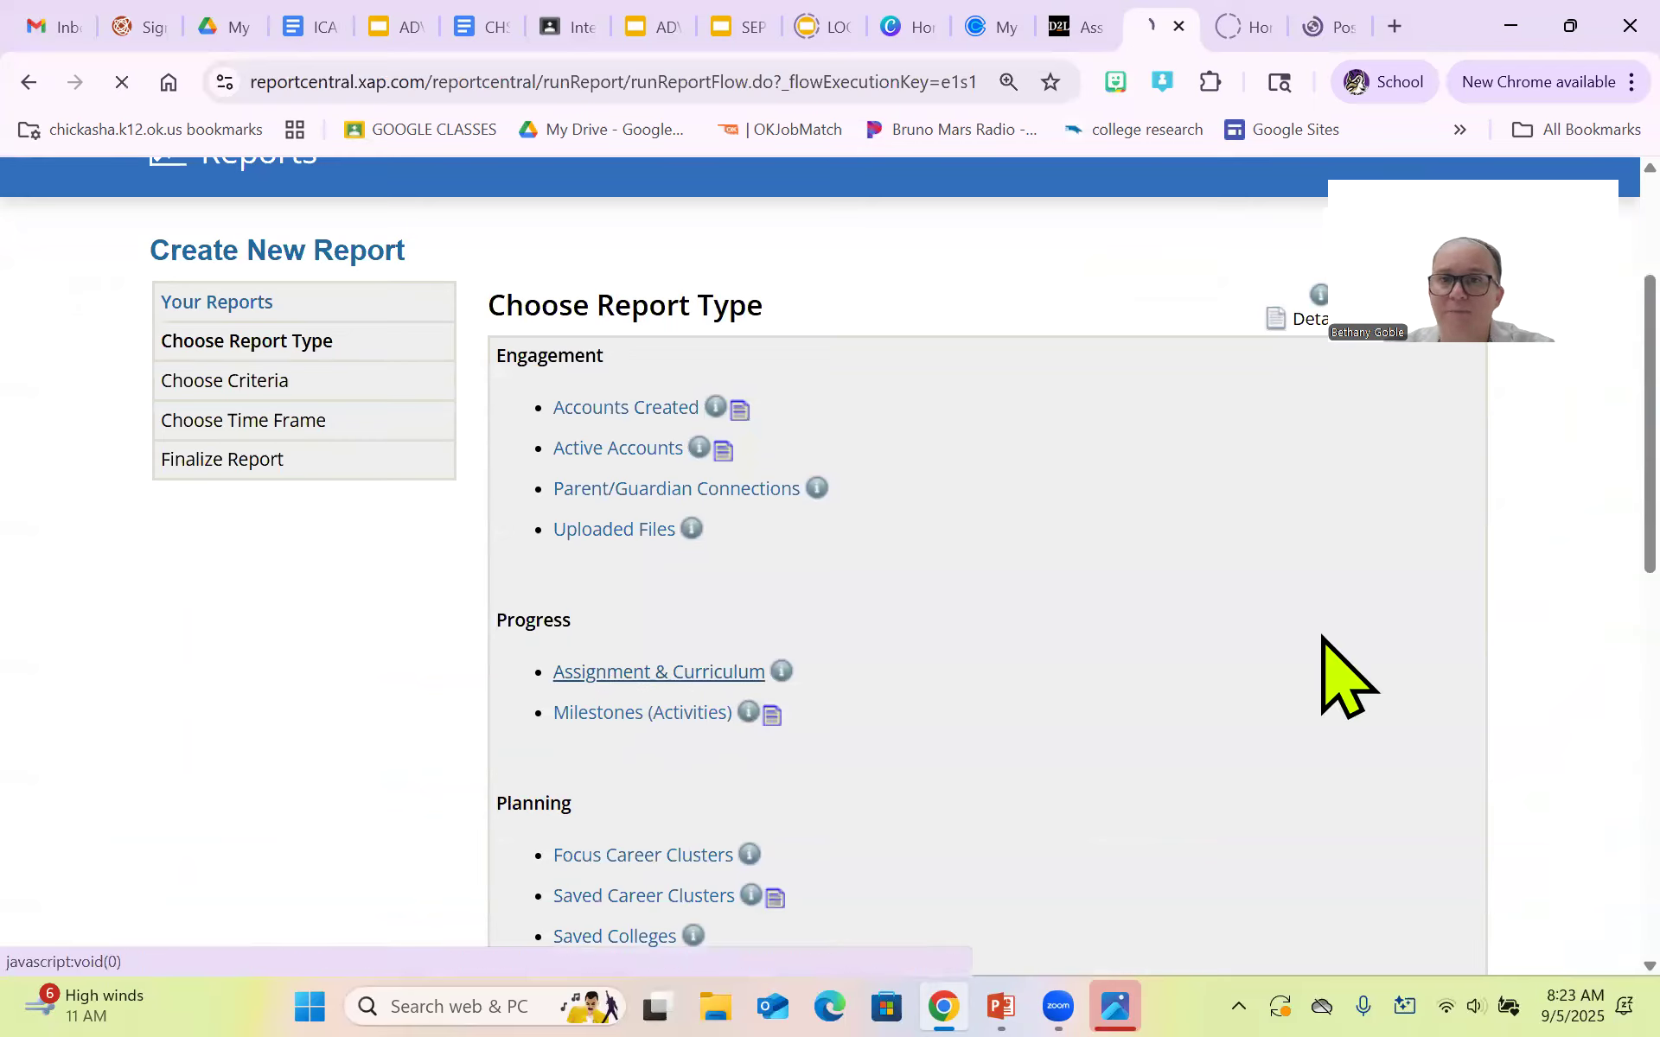
Set the report's curriculum to CHS ICAP Requirements and its page to 11th Grade.
scroll(1323, 666, down, 4)
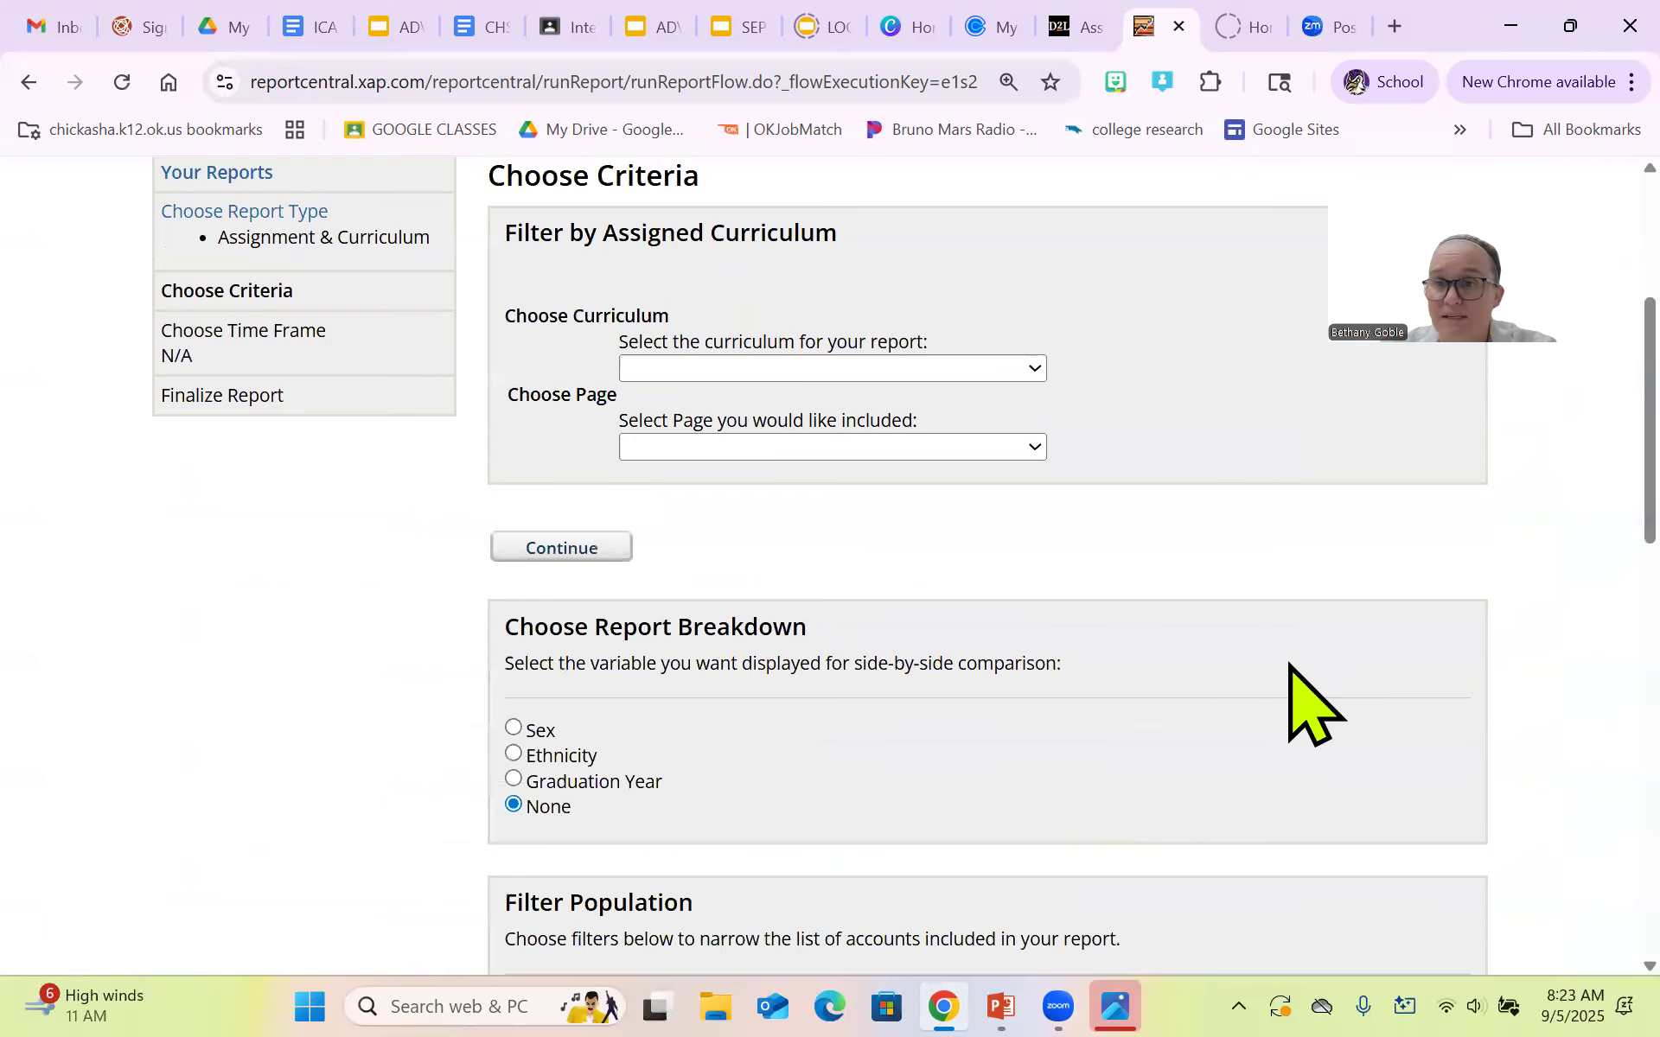
click(754, 370)
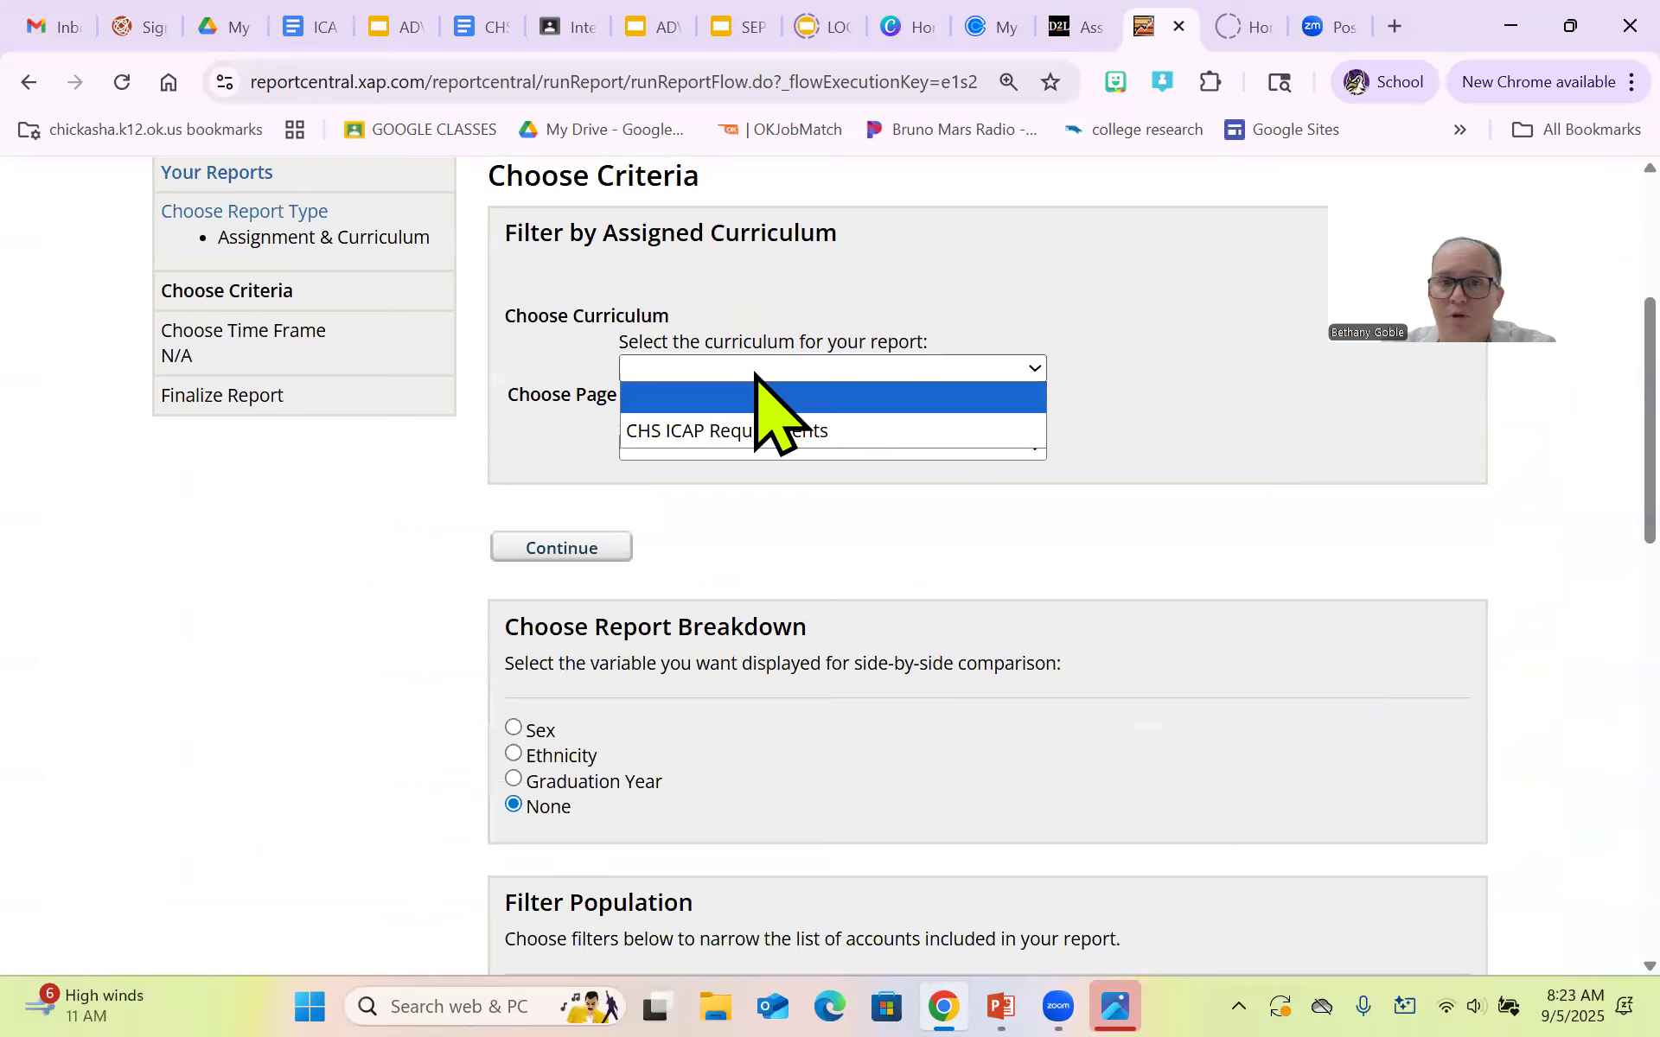
click(760, 430)
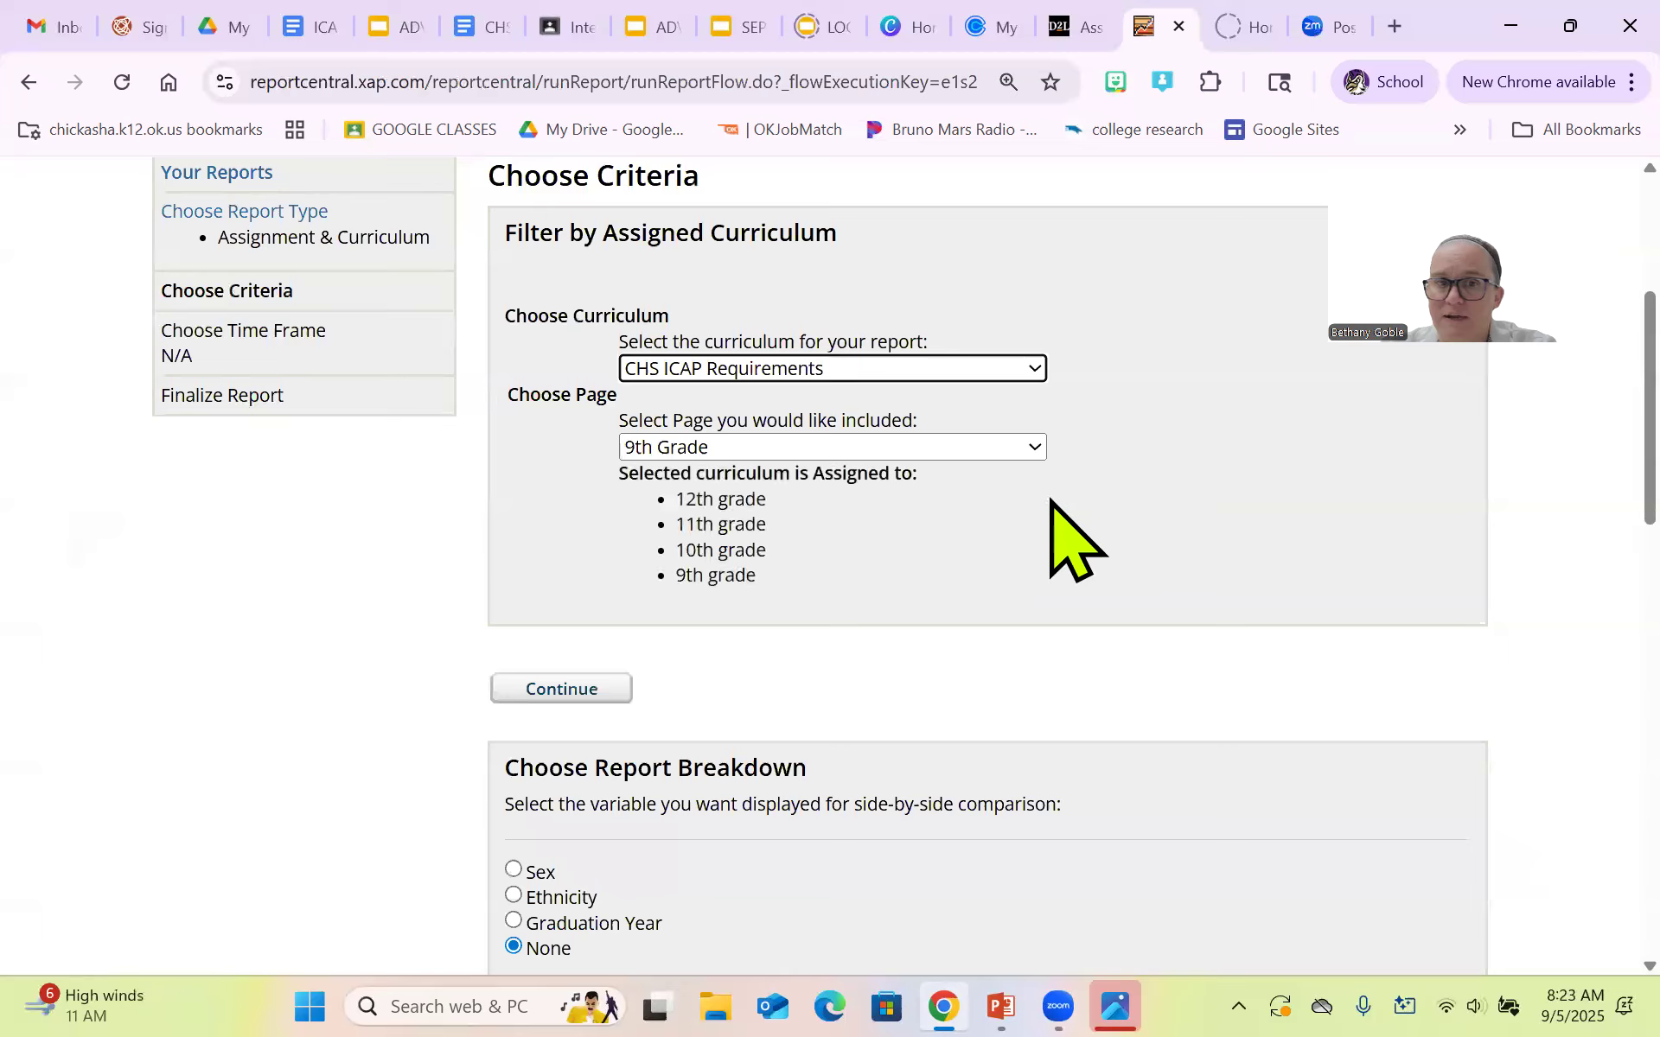
click(733, 450)
click(716, 549)
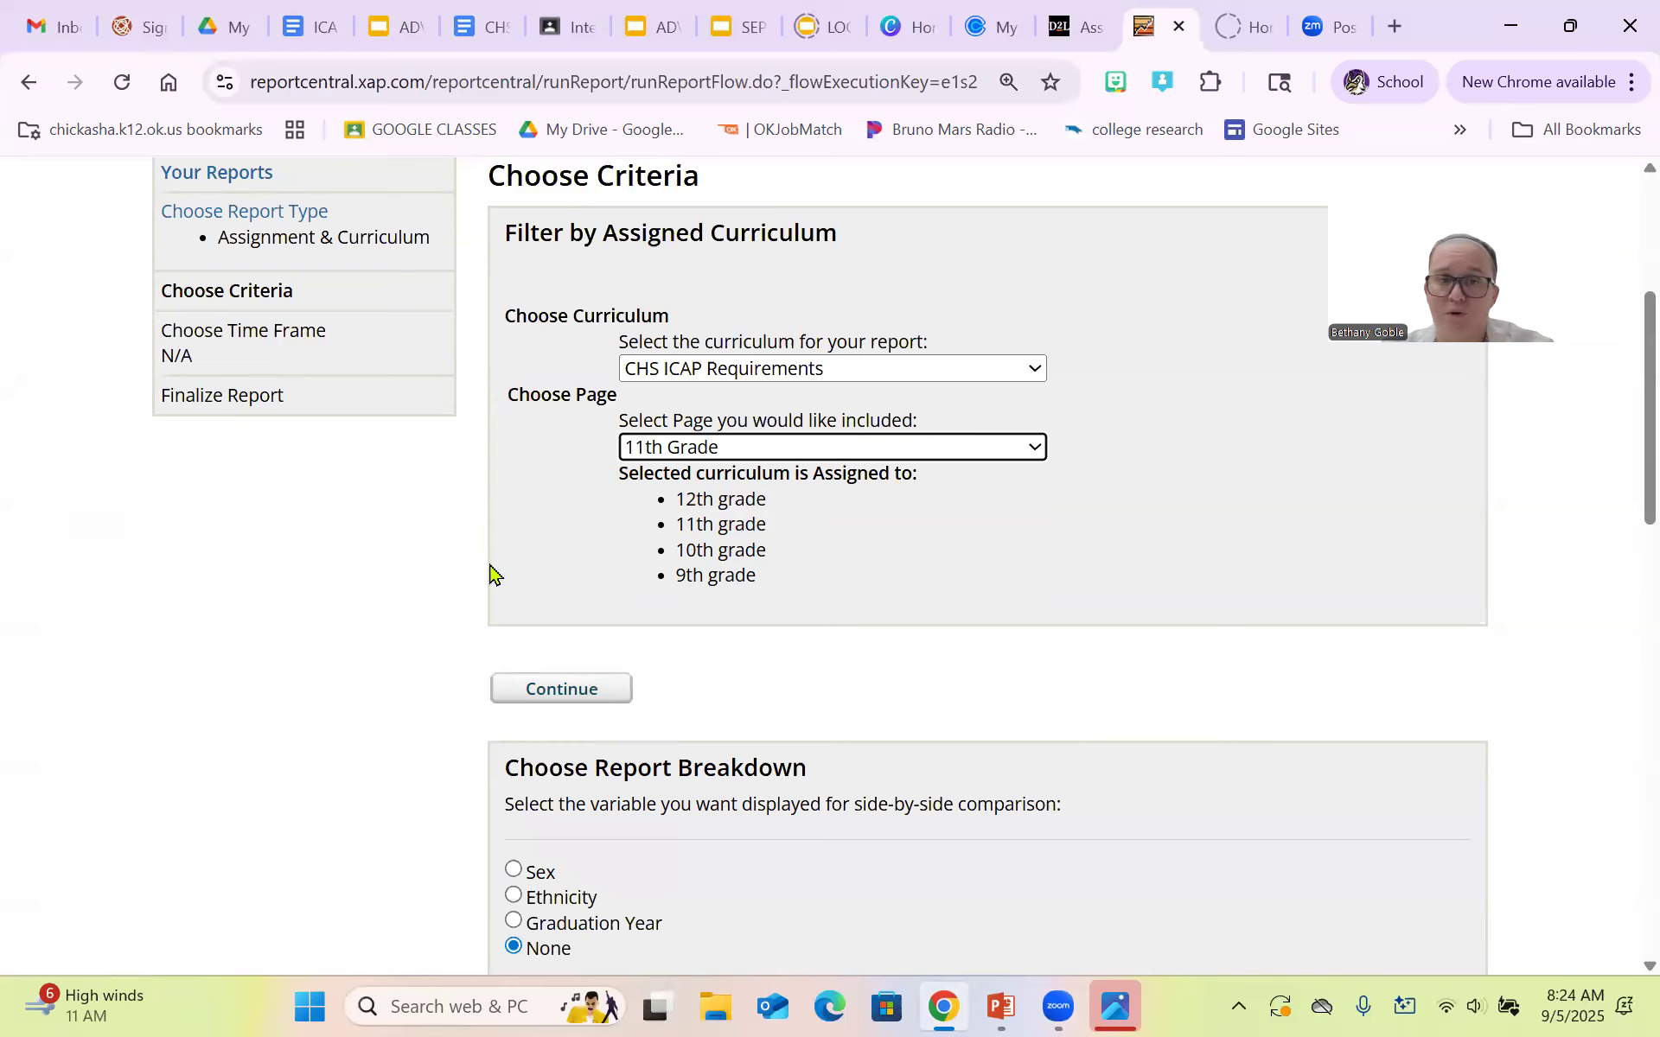
Filter the report population by group, choosing the first advisory group in the list.
scroll(394, 665, down, 5)
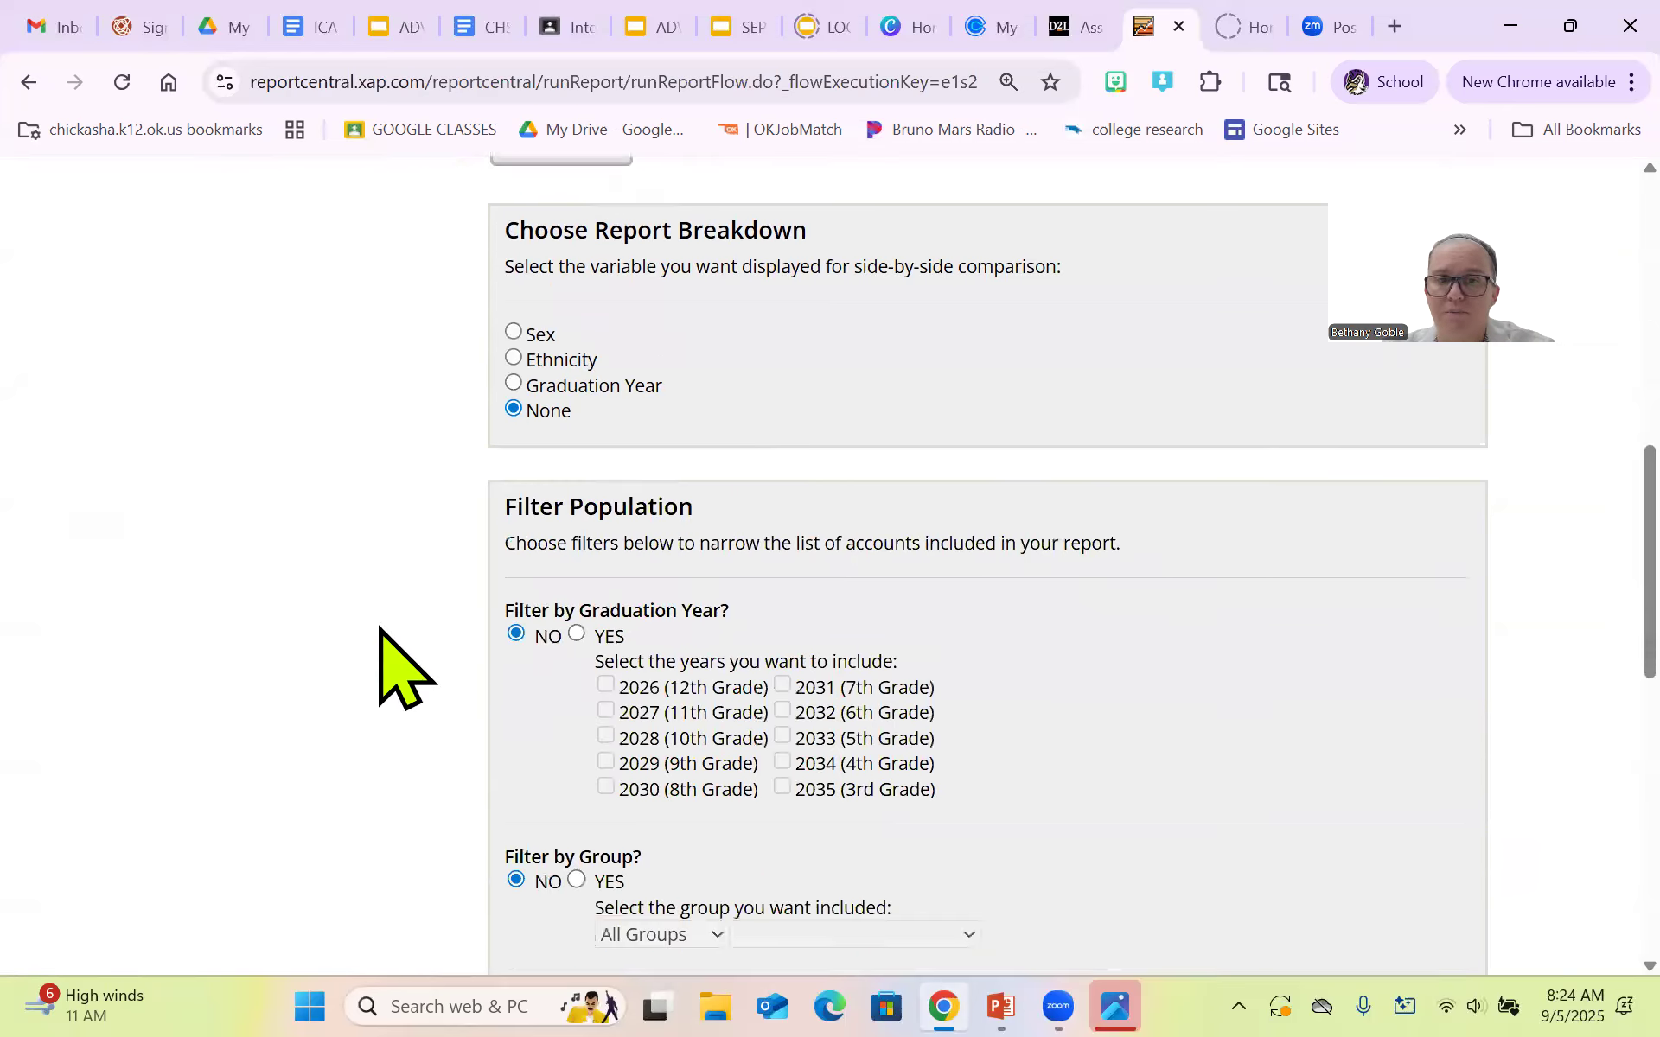
scroll(394, 667, down, 3)
click(575, 641)
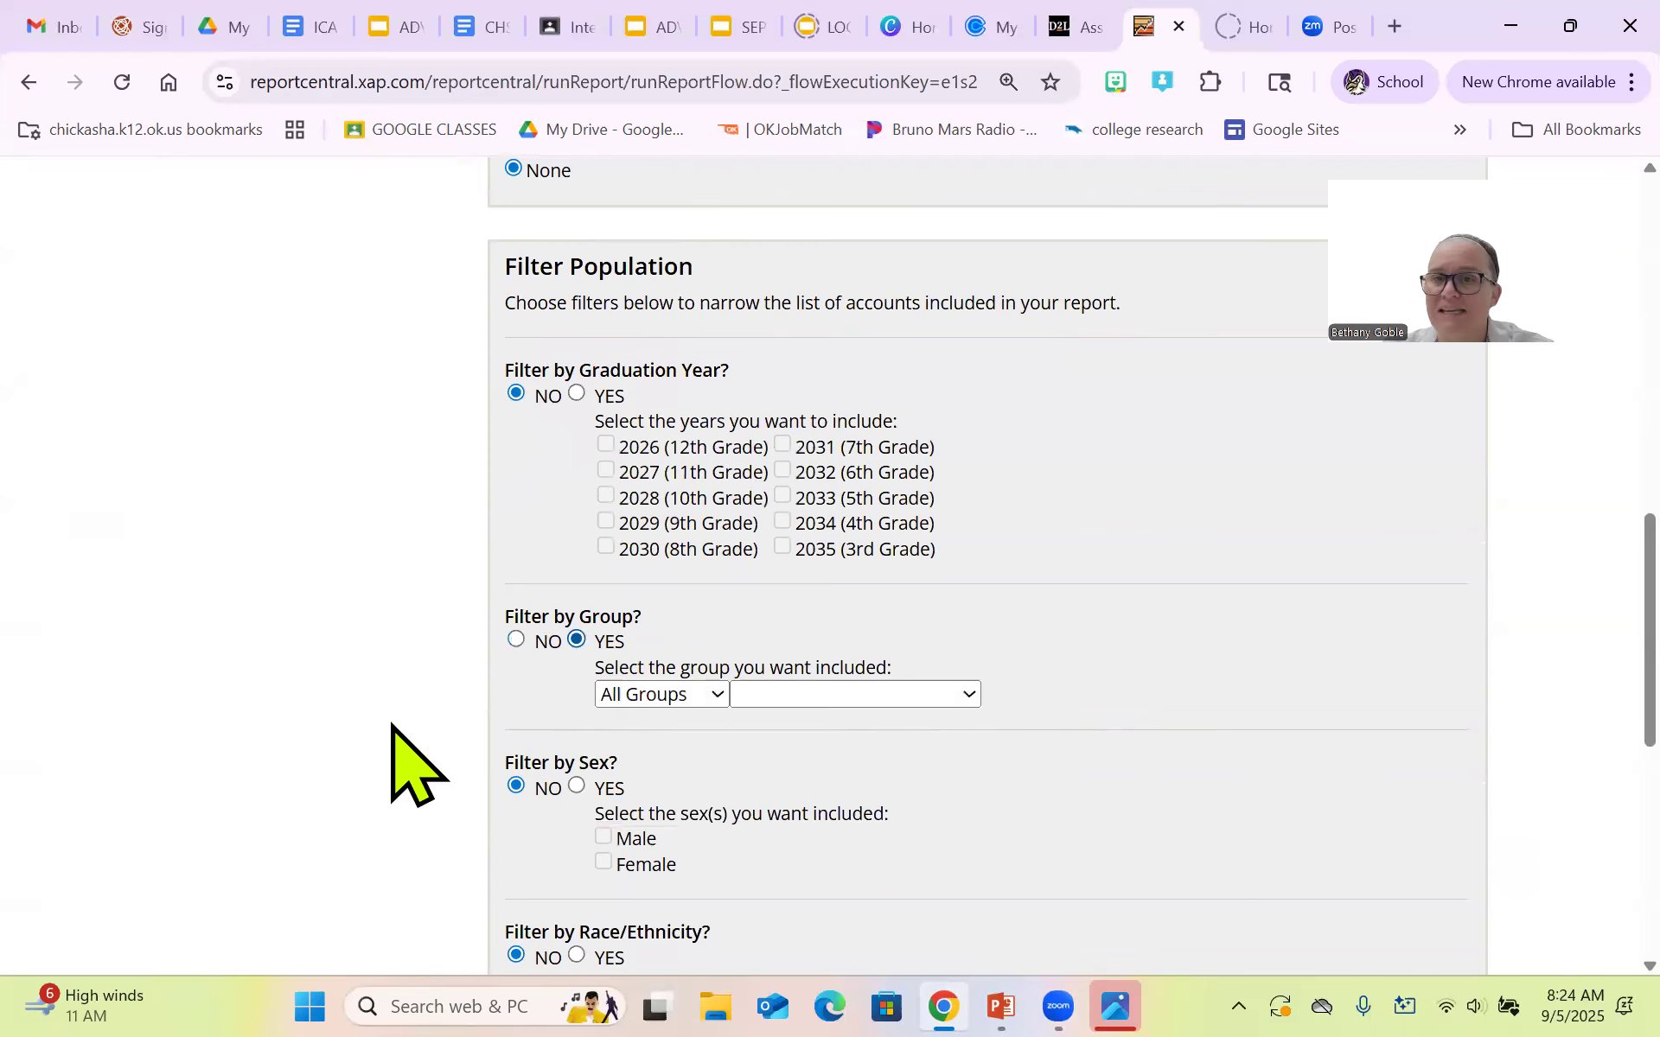
scroll(760, 666, down, 2)
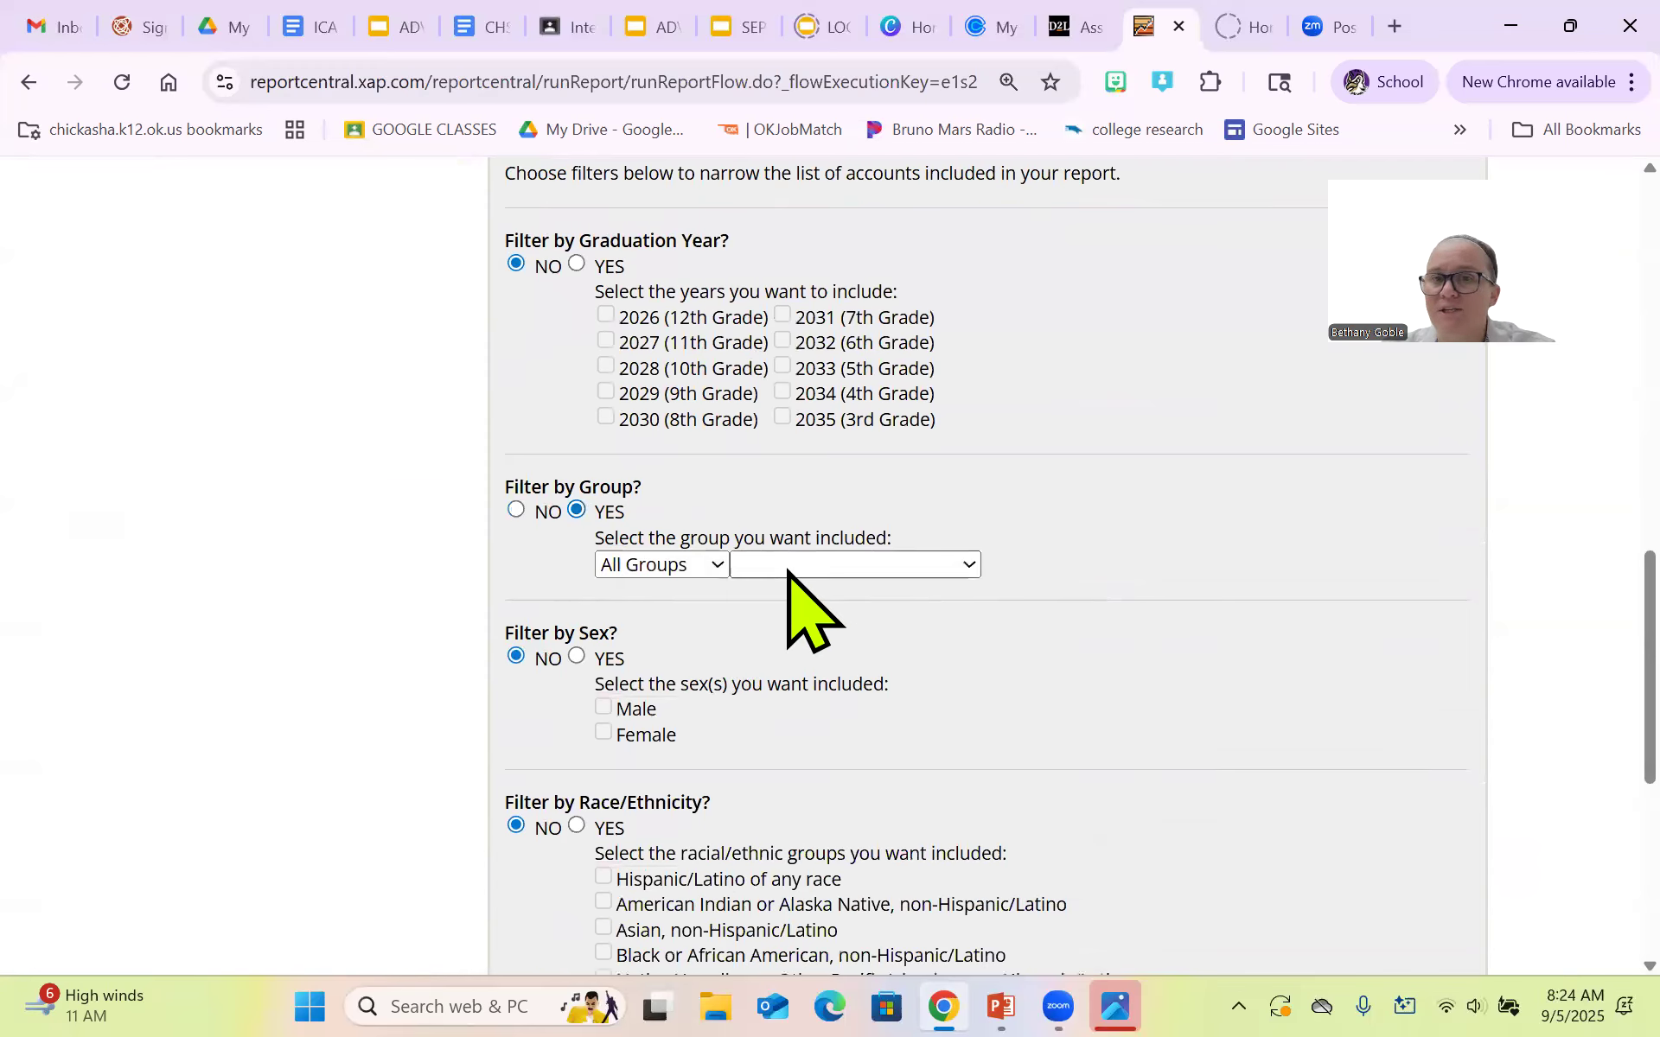
click(789, 566)
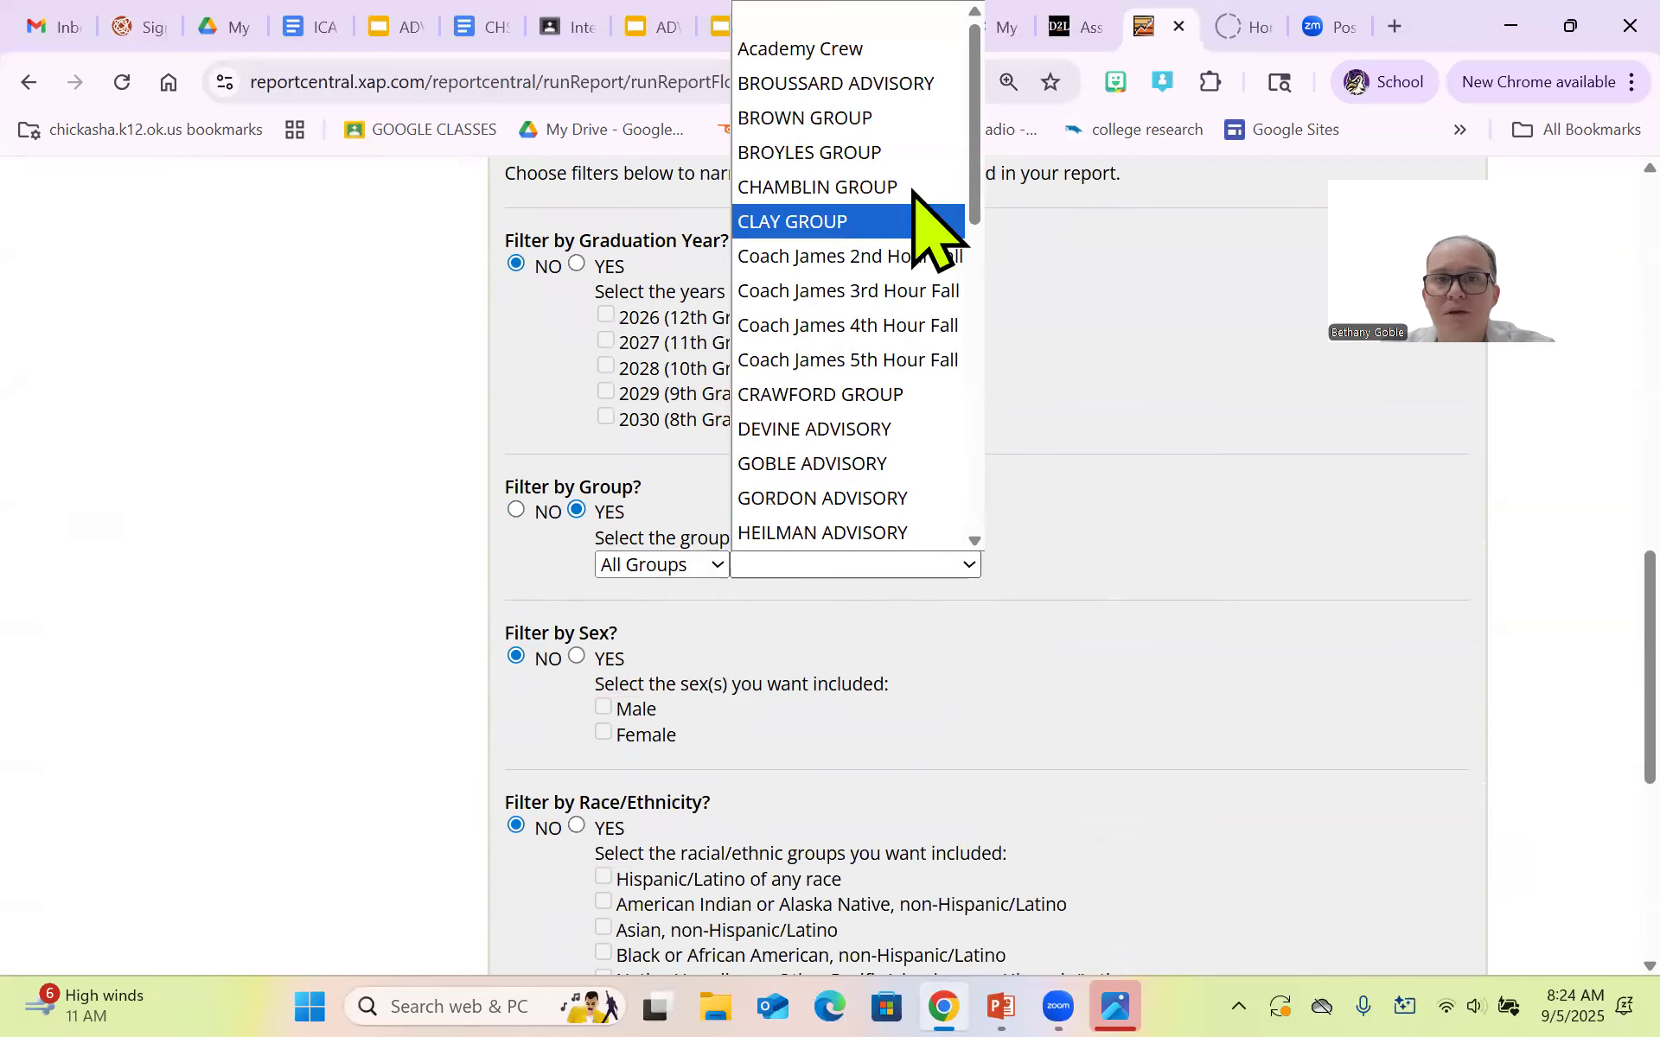
click(895, 85)
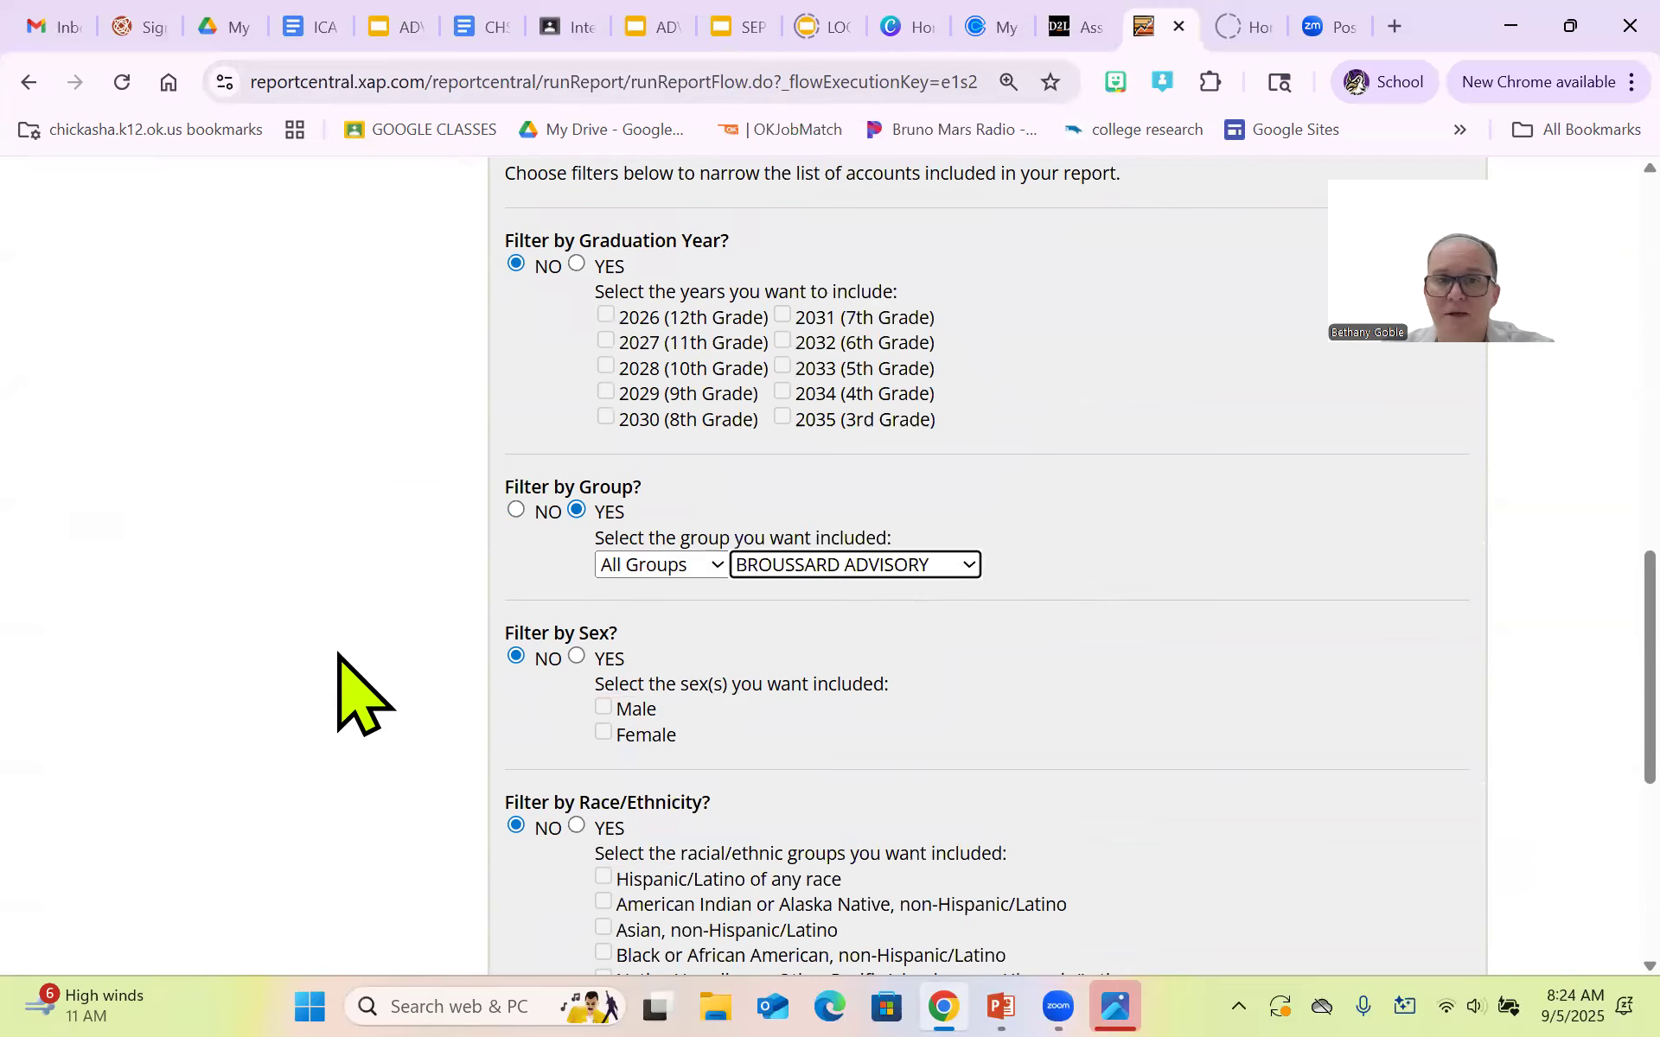
Accept the report criteria, turn off graph display, and create the report.
scroll(338, 655, down, 7)
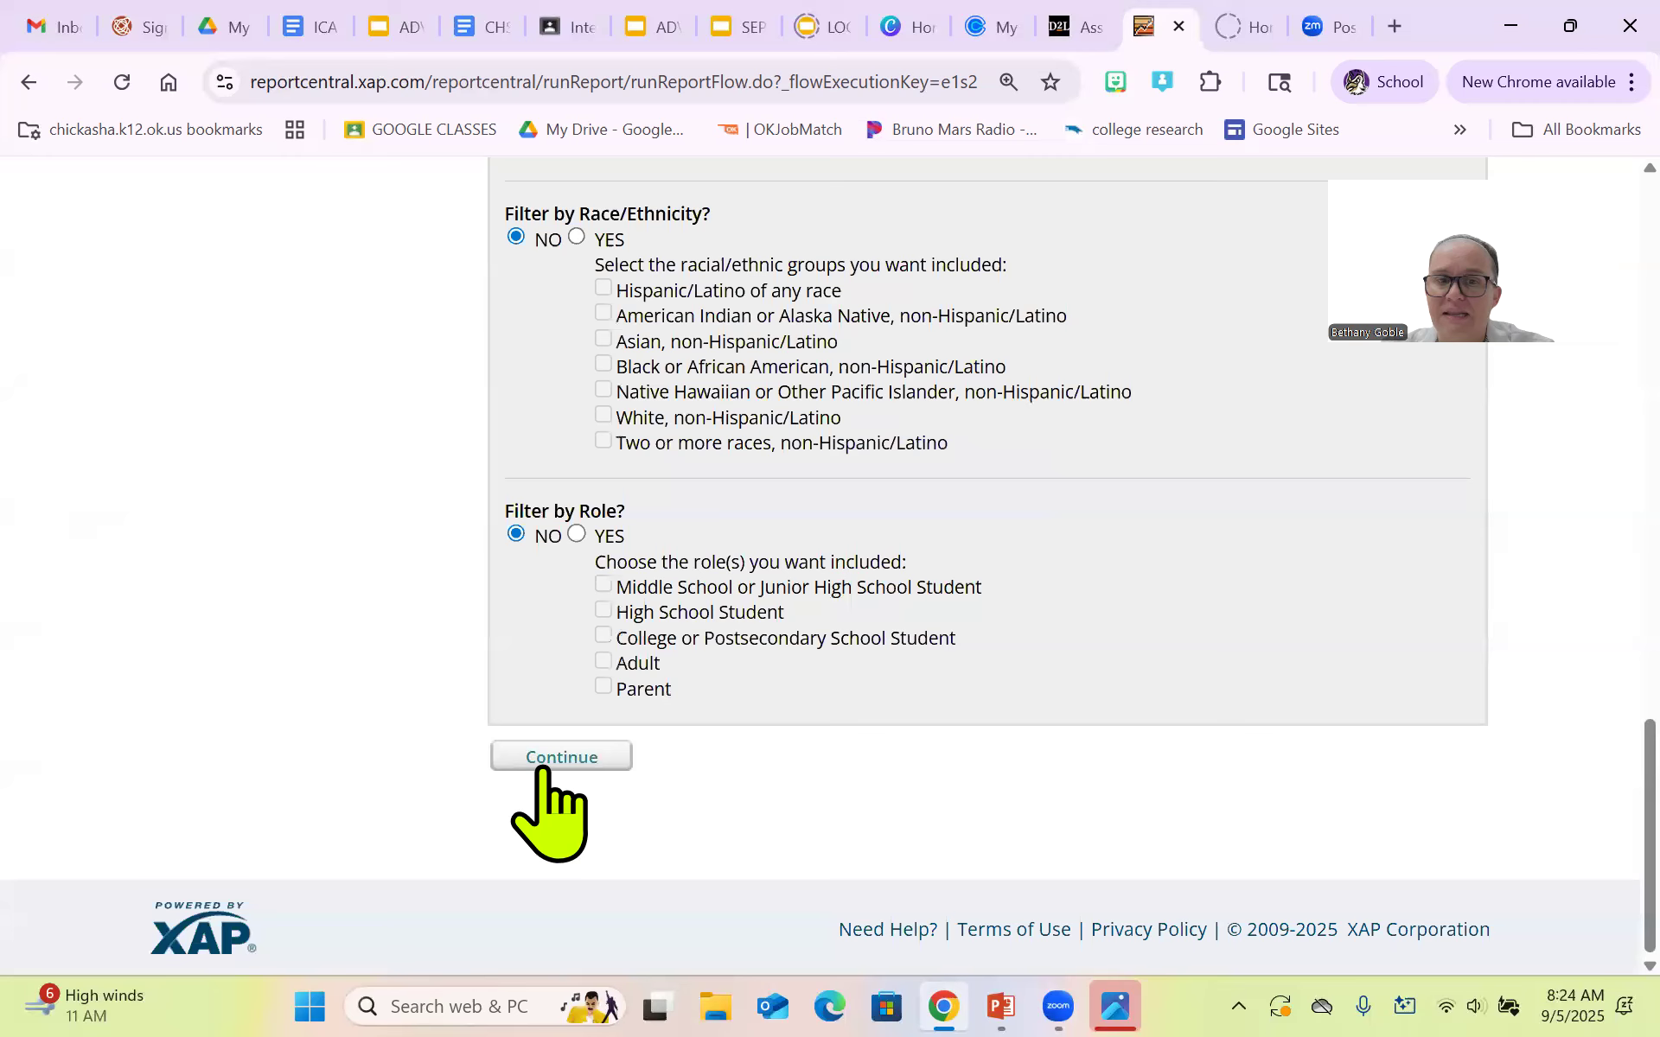
click(545, 765)
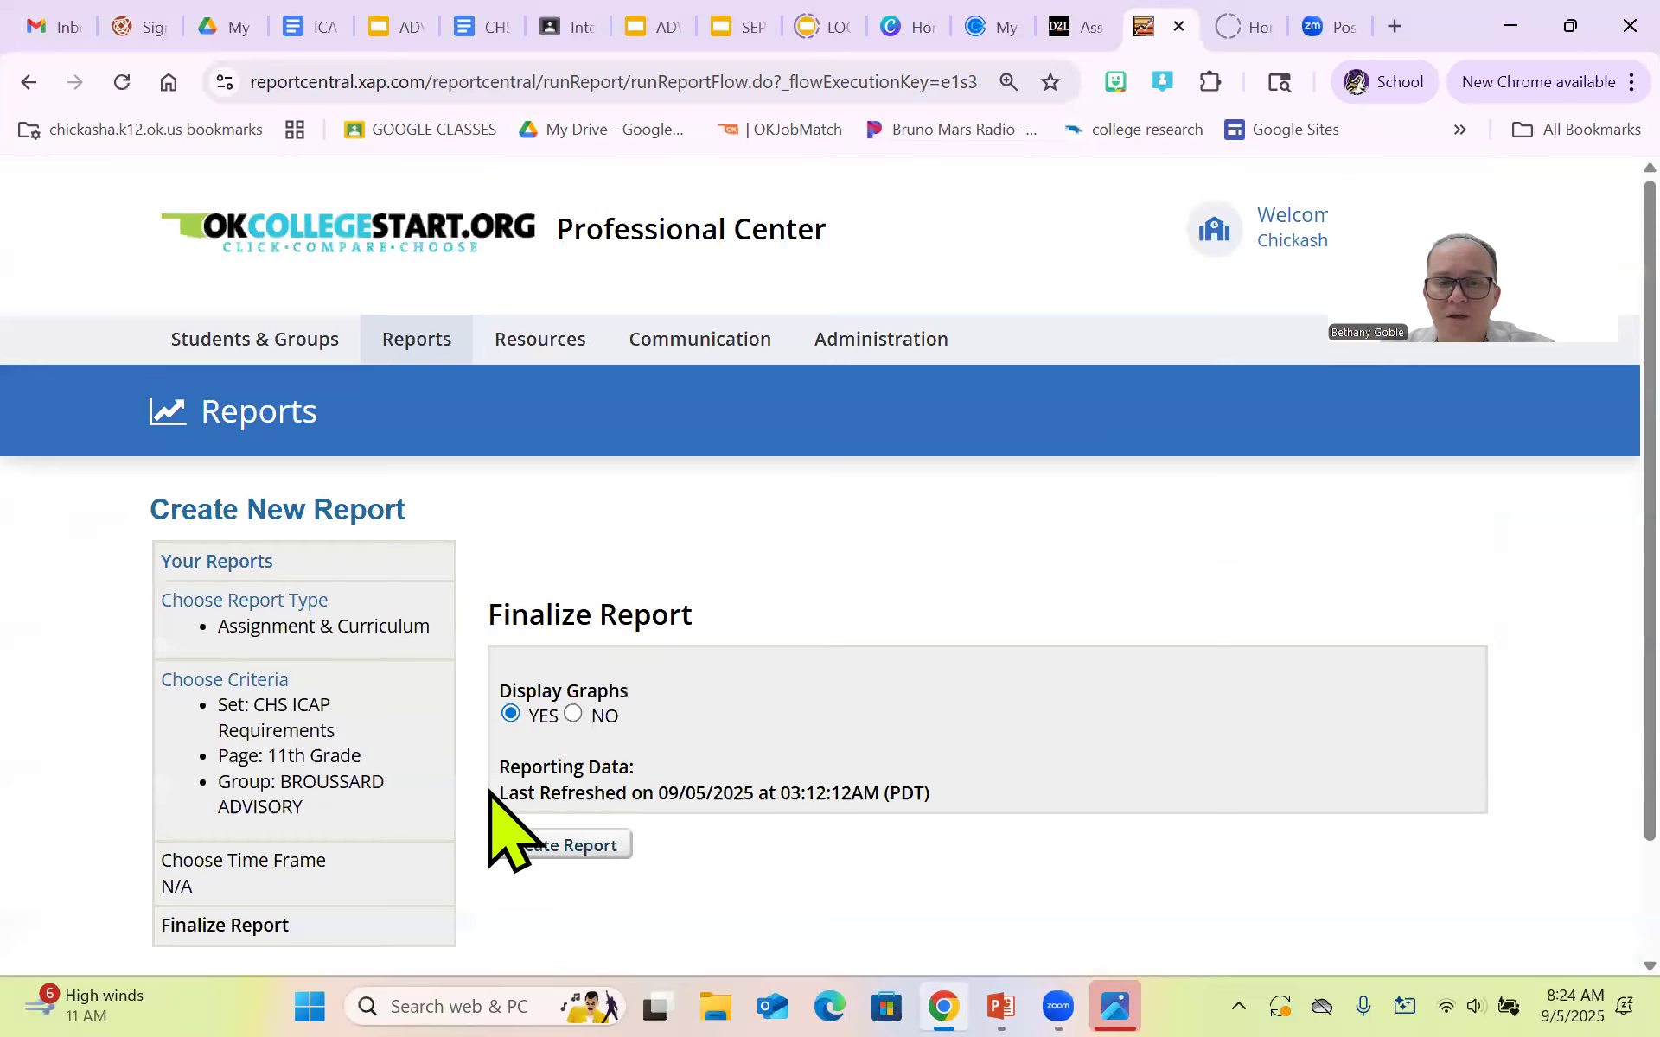
scroll(497, 804, down, 2)
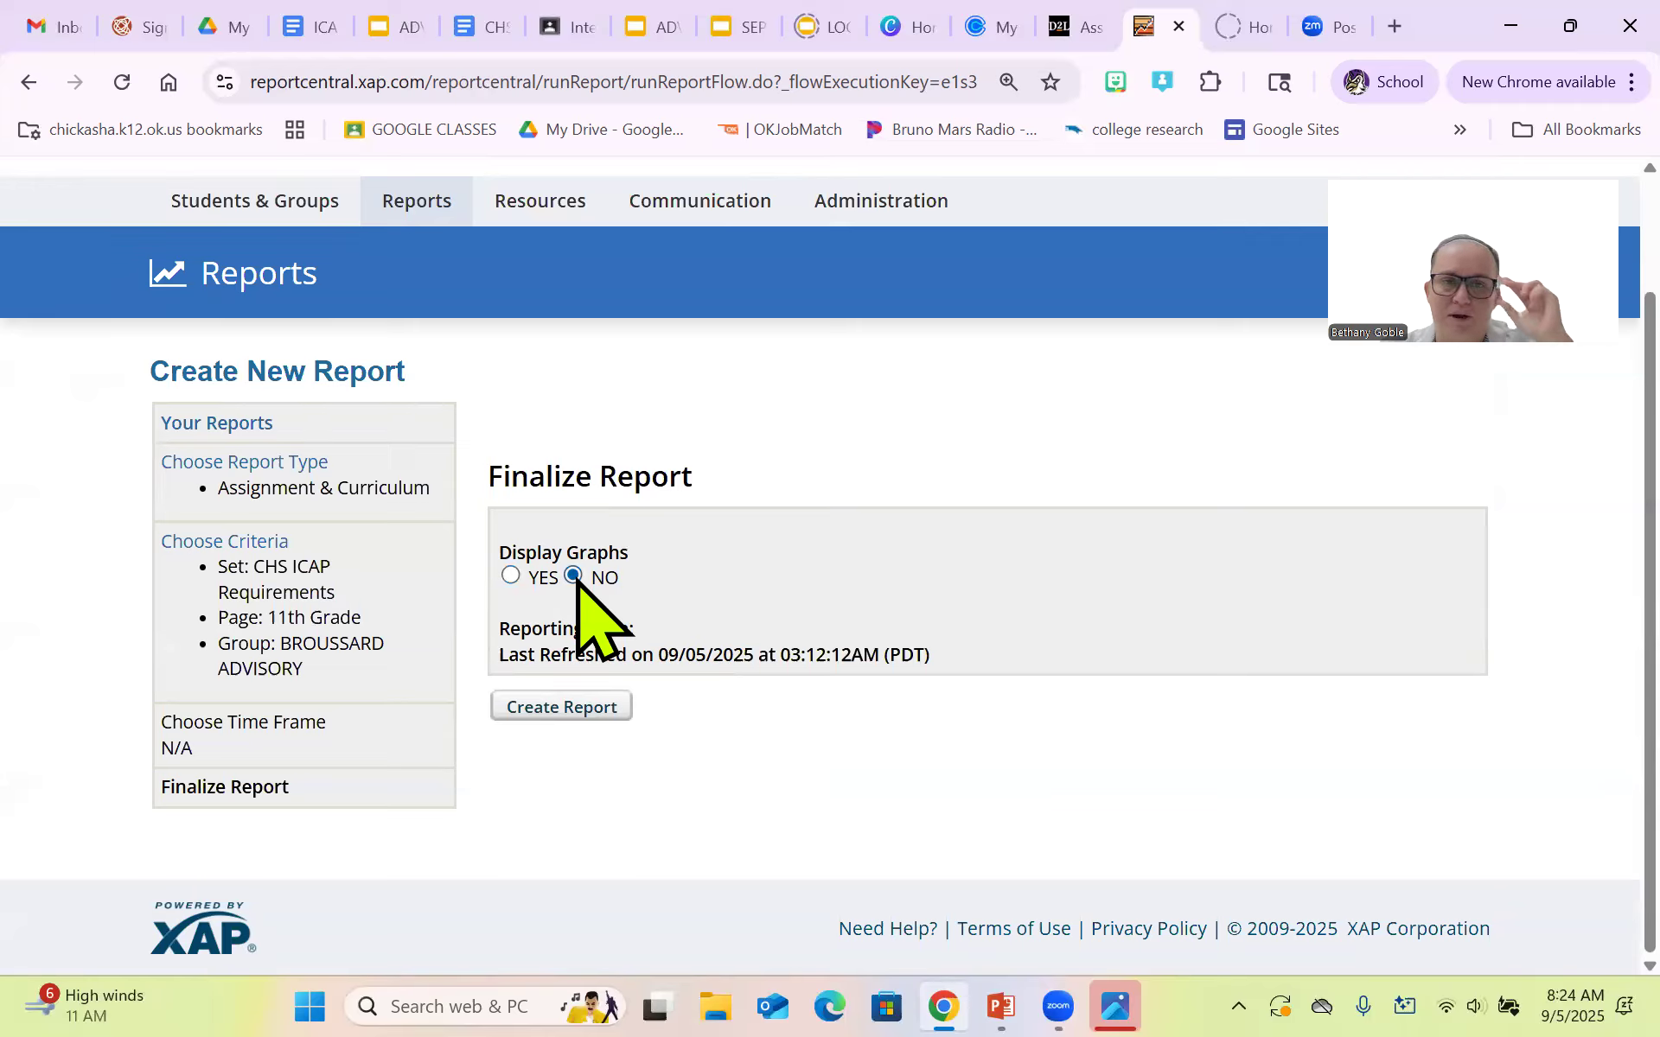
click(581, 710)
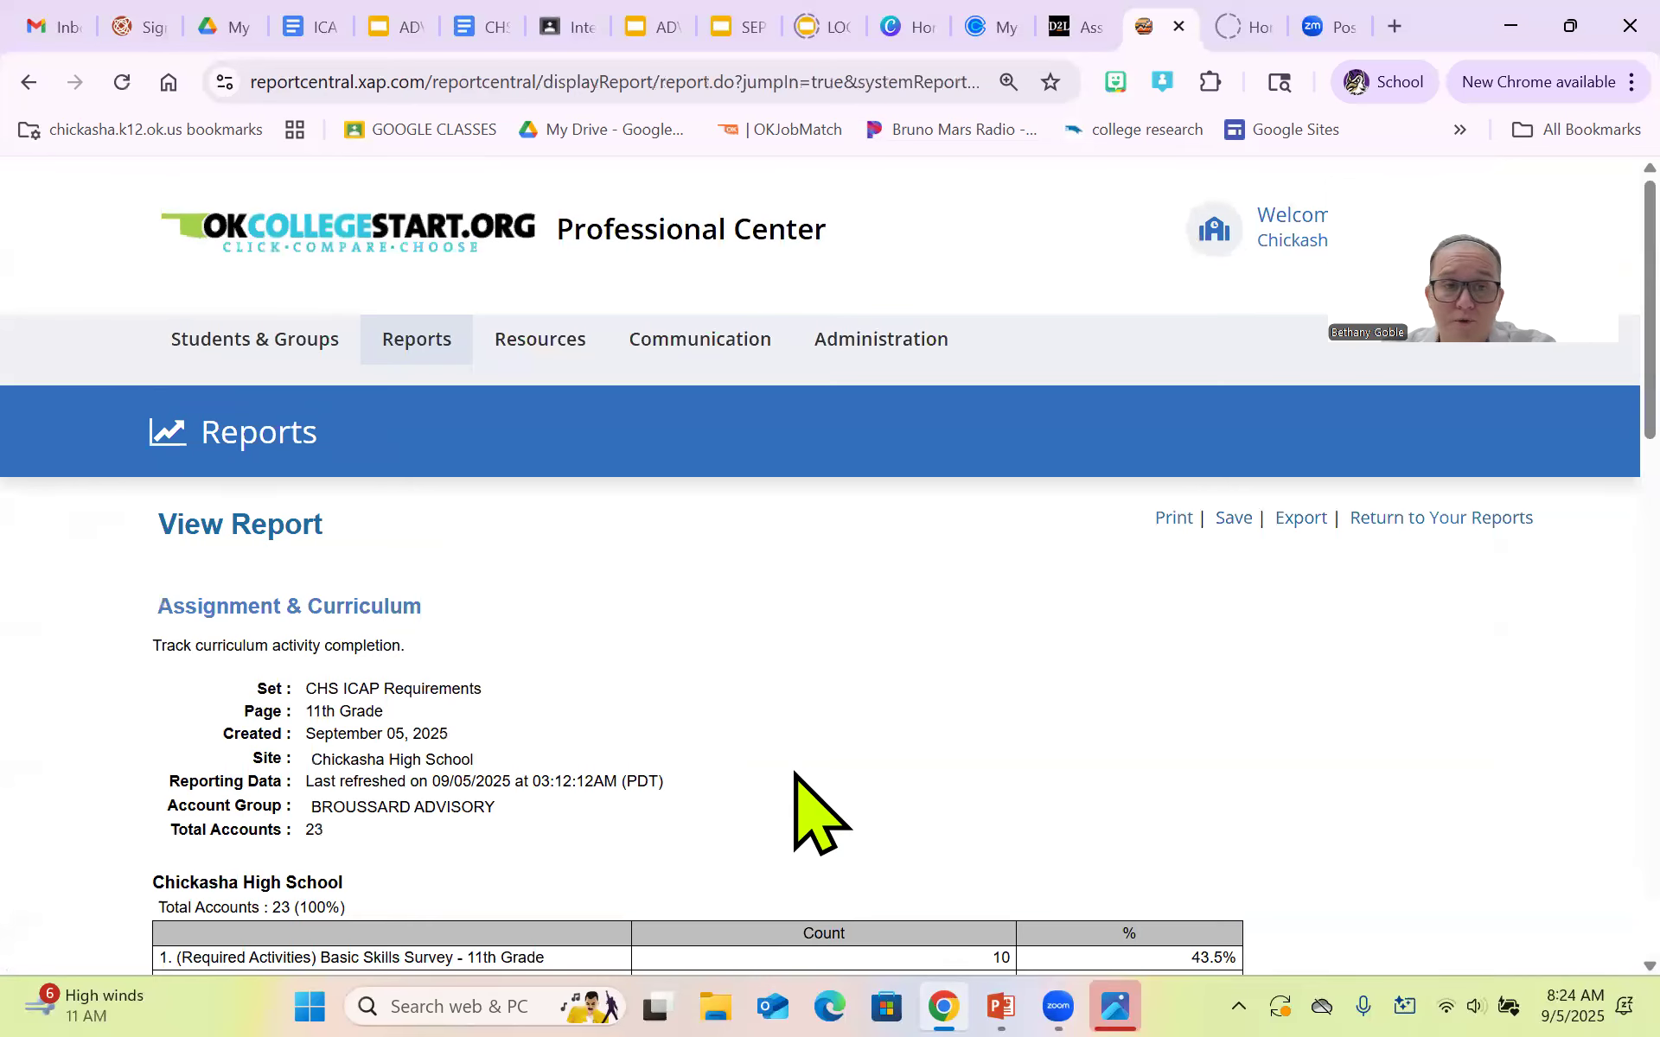
Examine the report's activity completion counts and percentages, and match the numbered activities to each student's completion dates.
scroll(799, 766, down, 4)
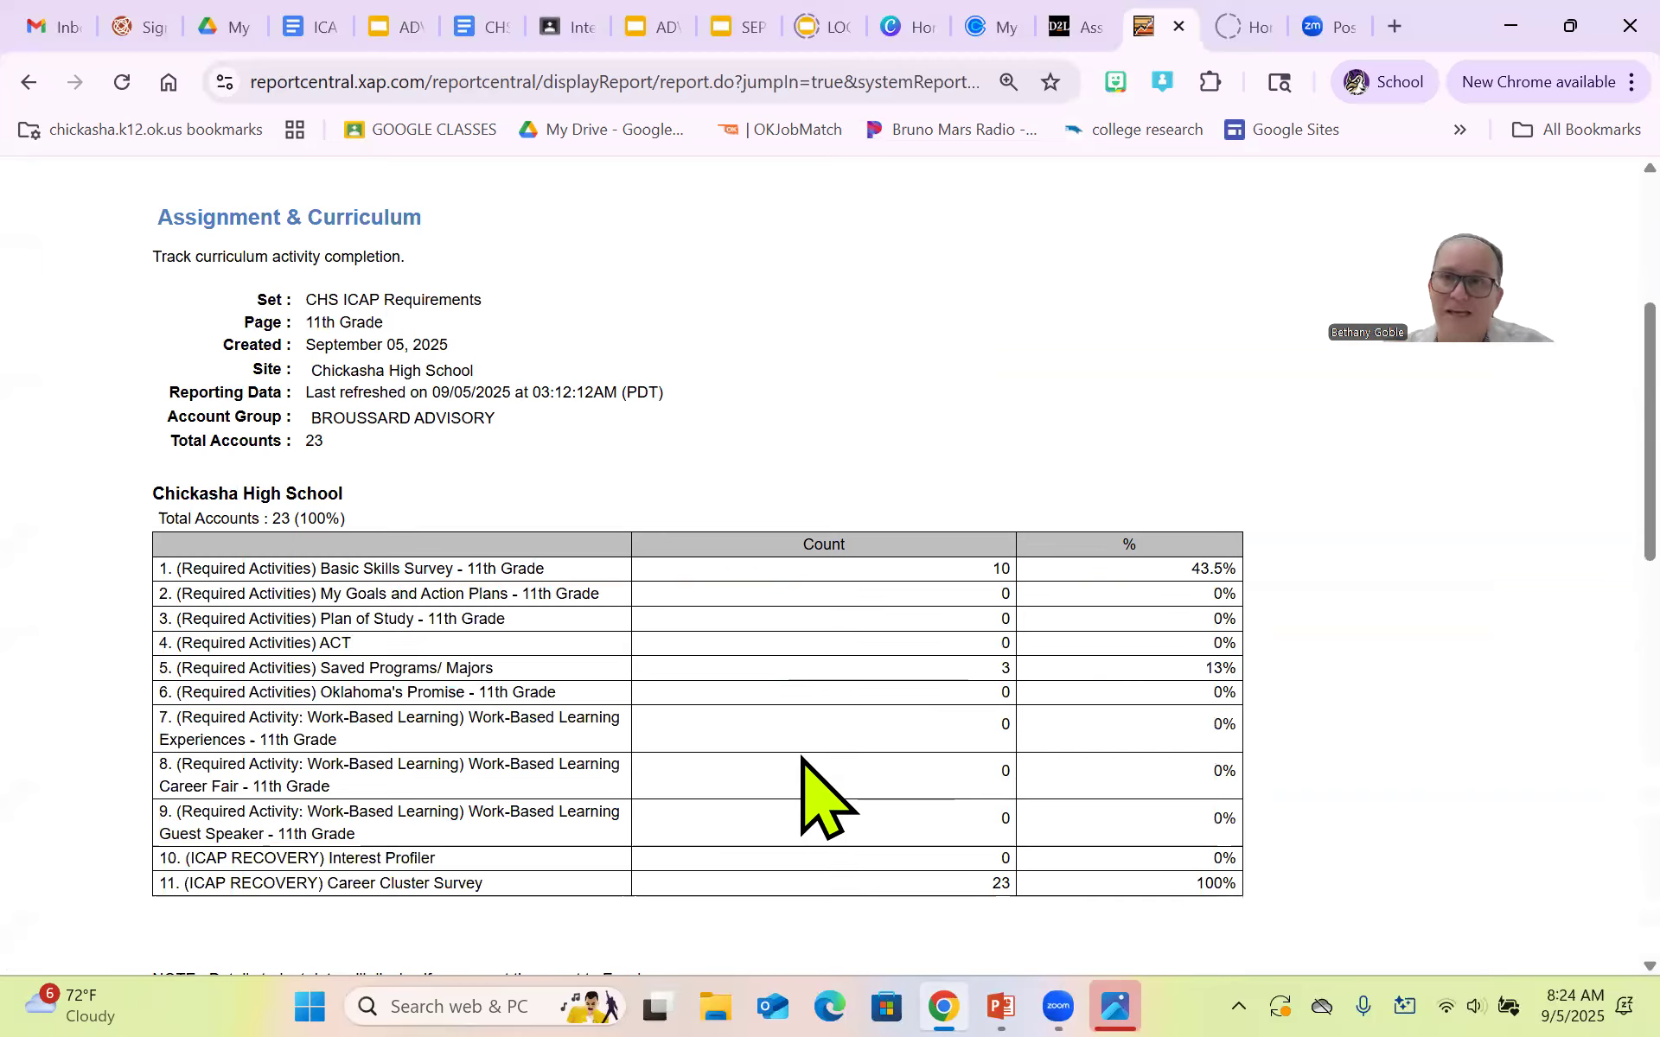
scroll(821, 791, down, 6)
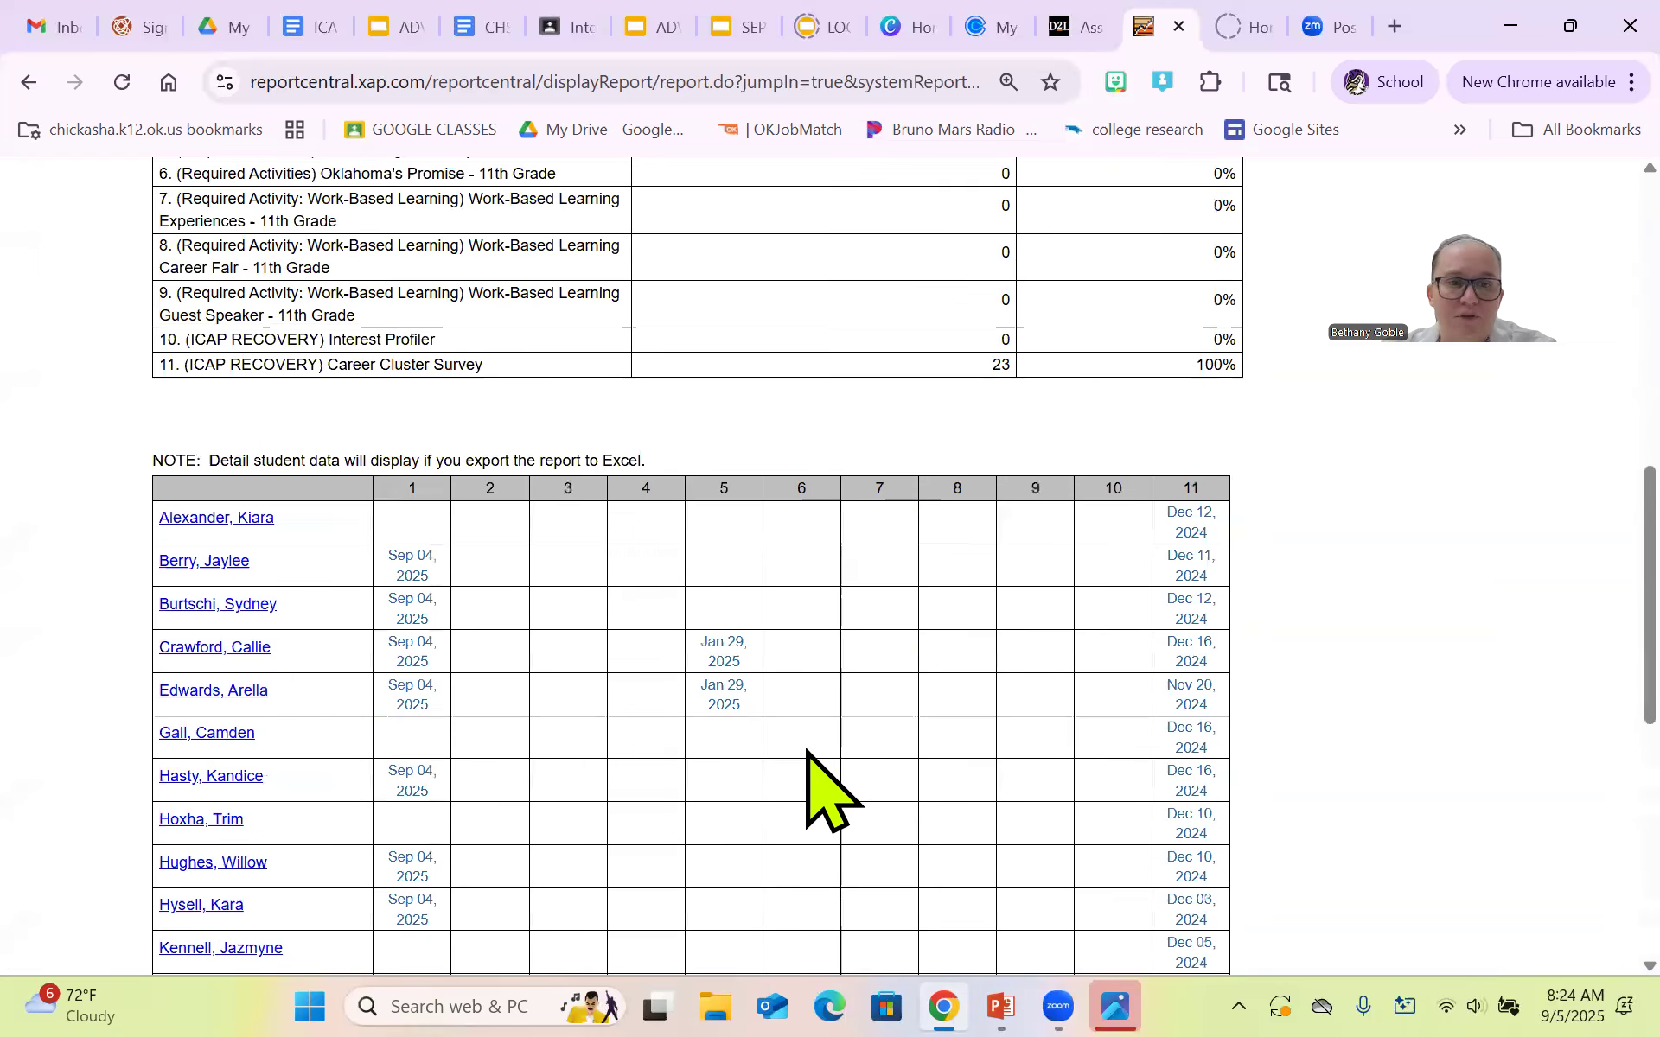
scroll(303, 536, down, 4)
scroll(255, 380, up, 3)
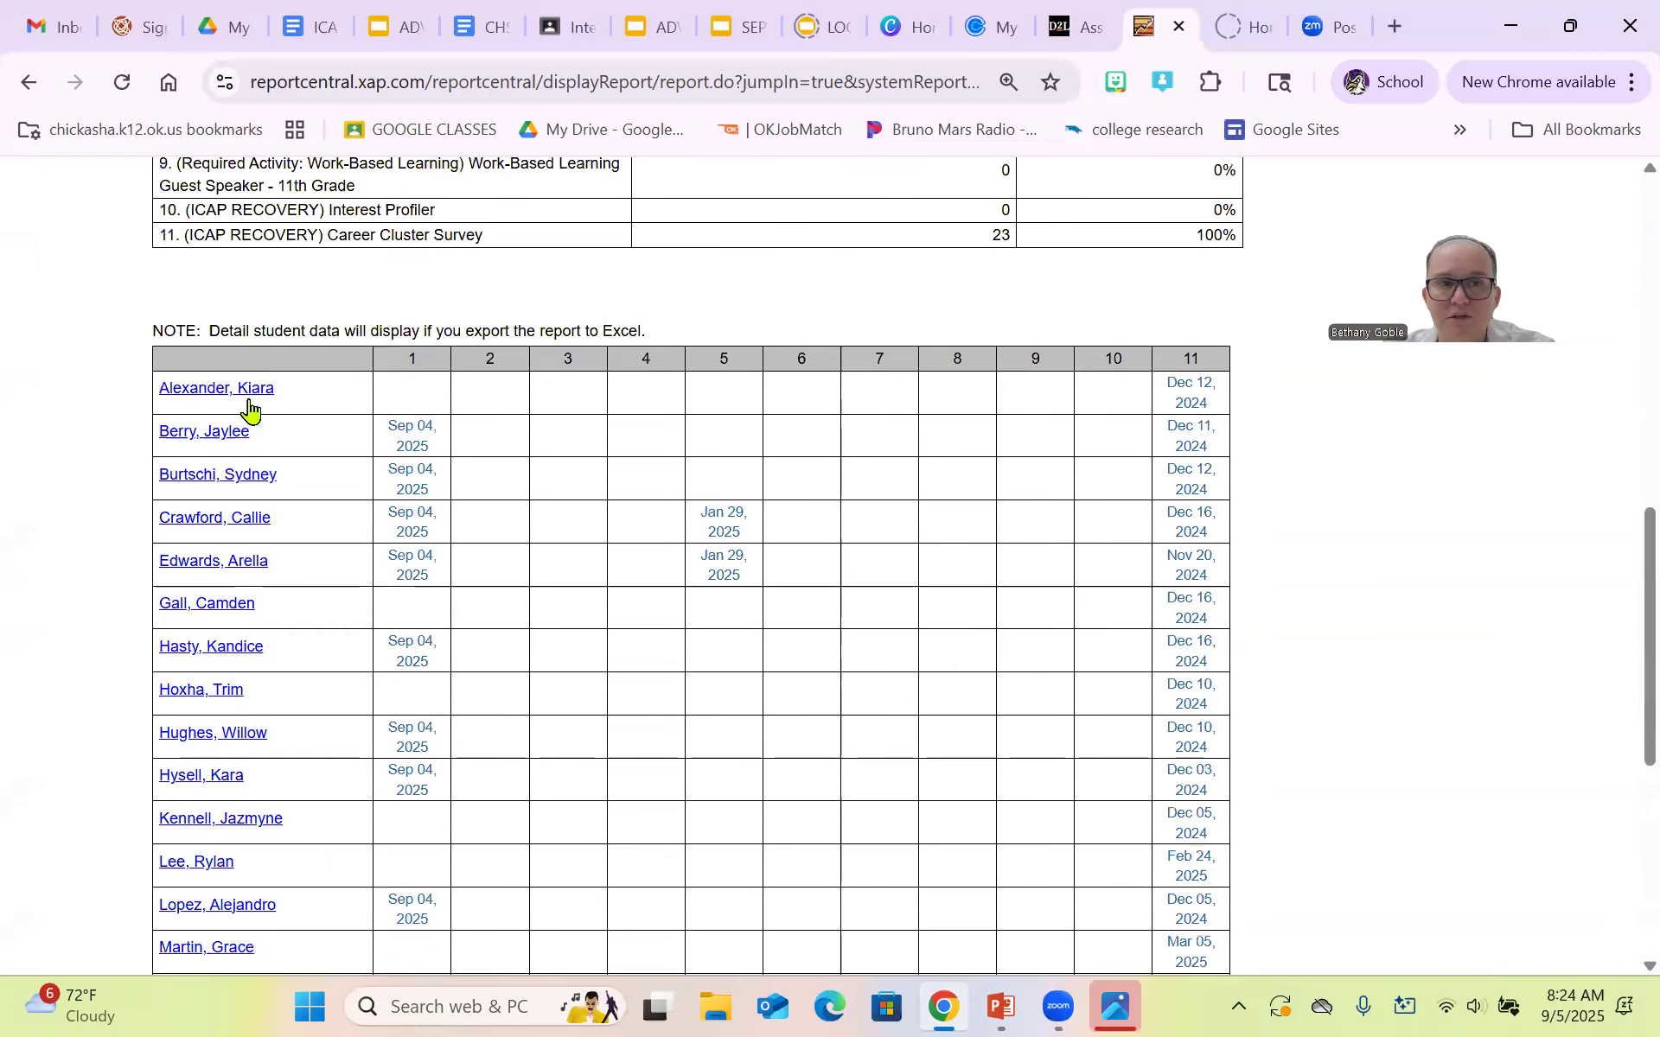
scroll(268, 458, down, 7)
scroll(303, 587, up, 5)
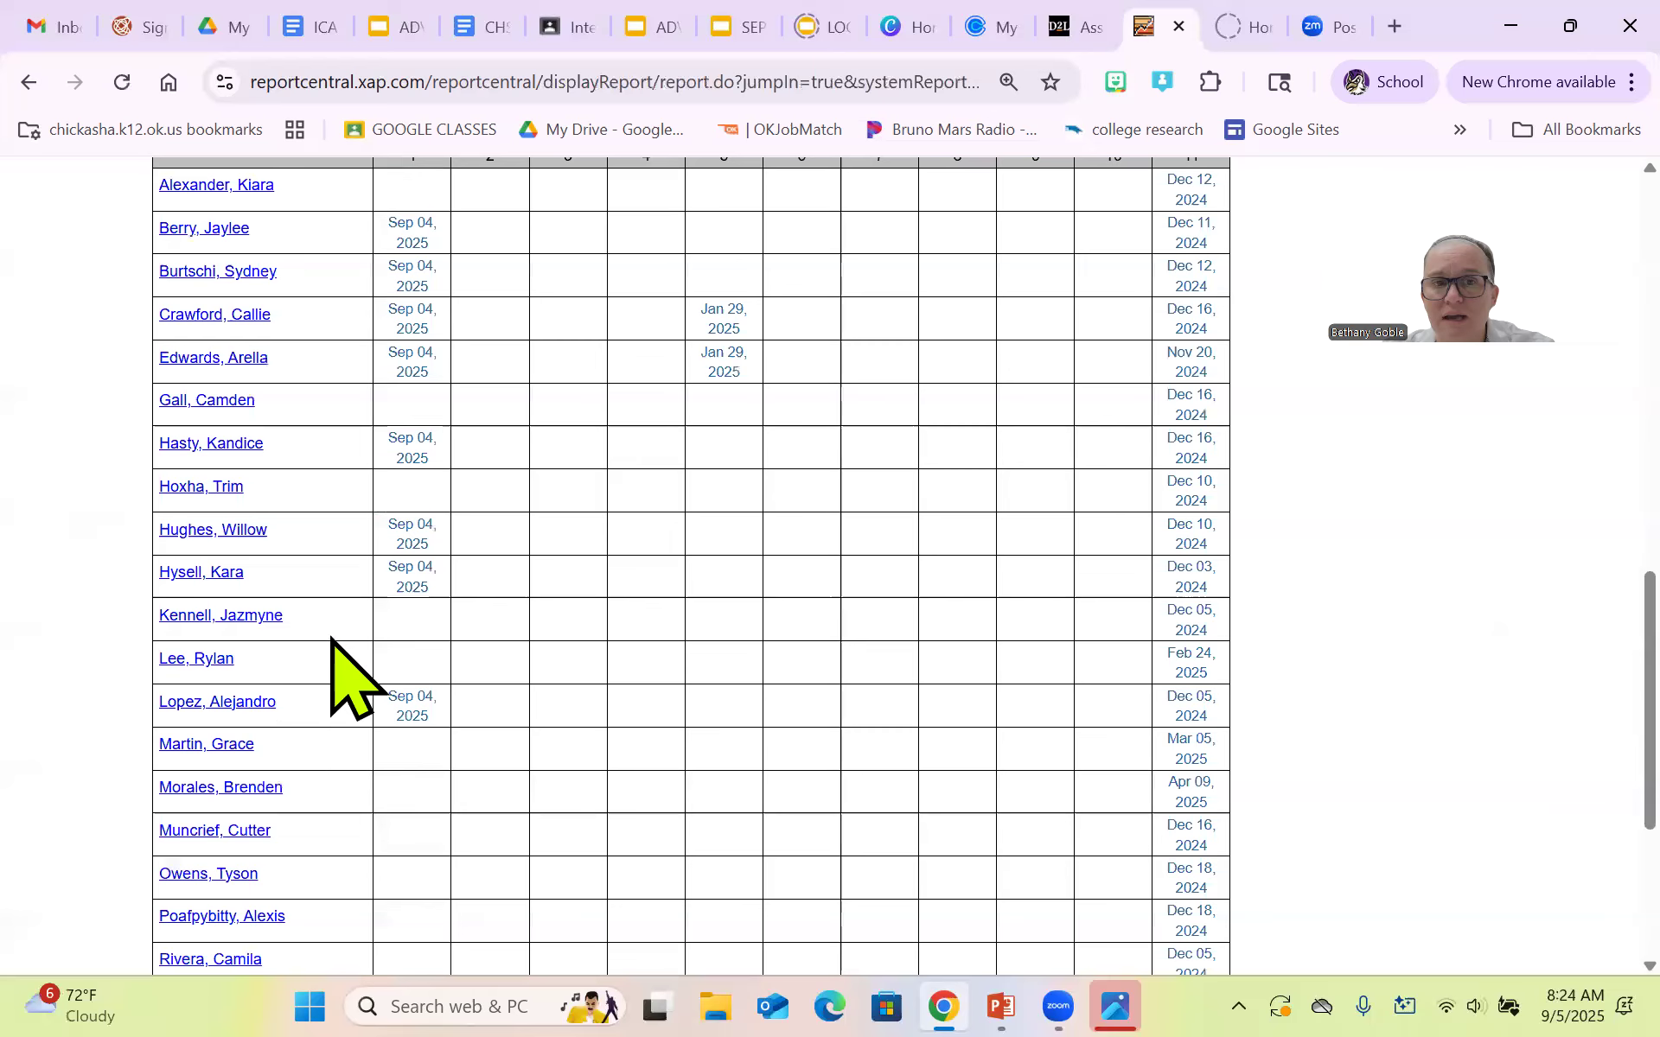
scroll(830, 415, up, 2)
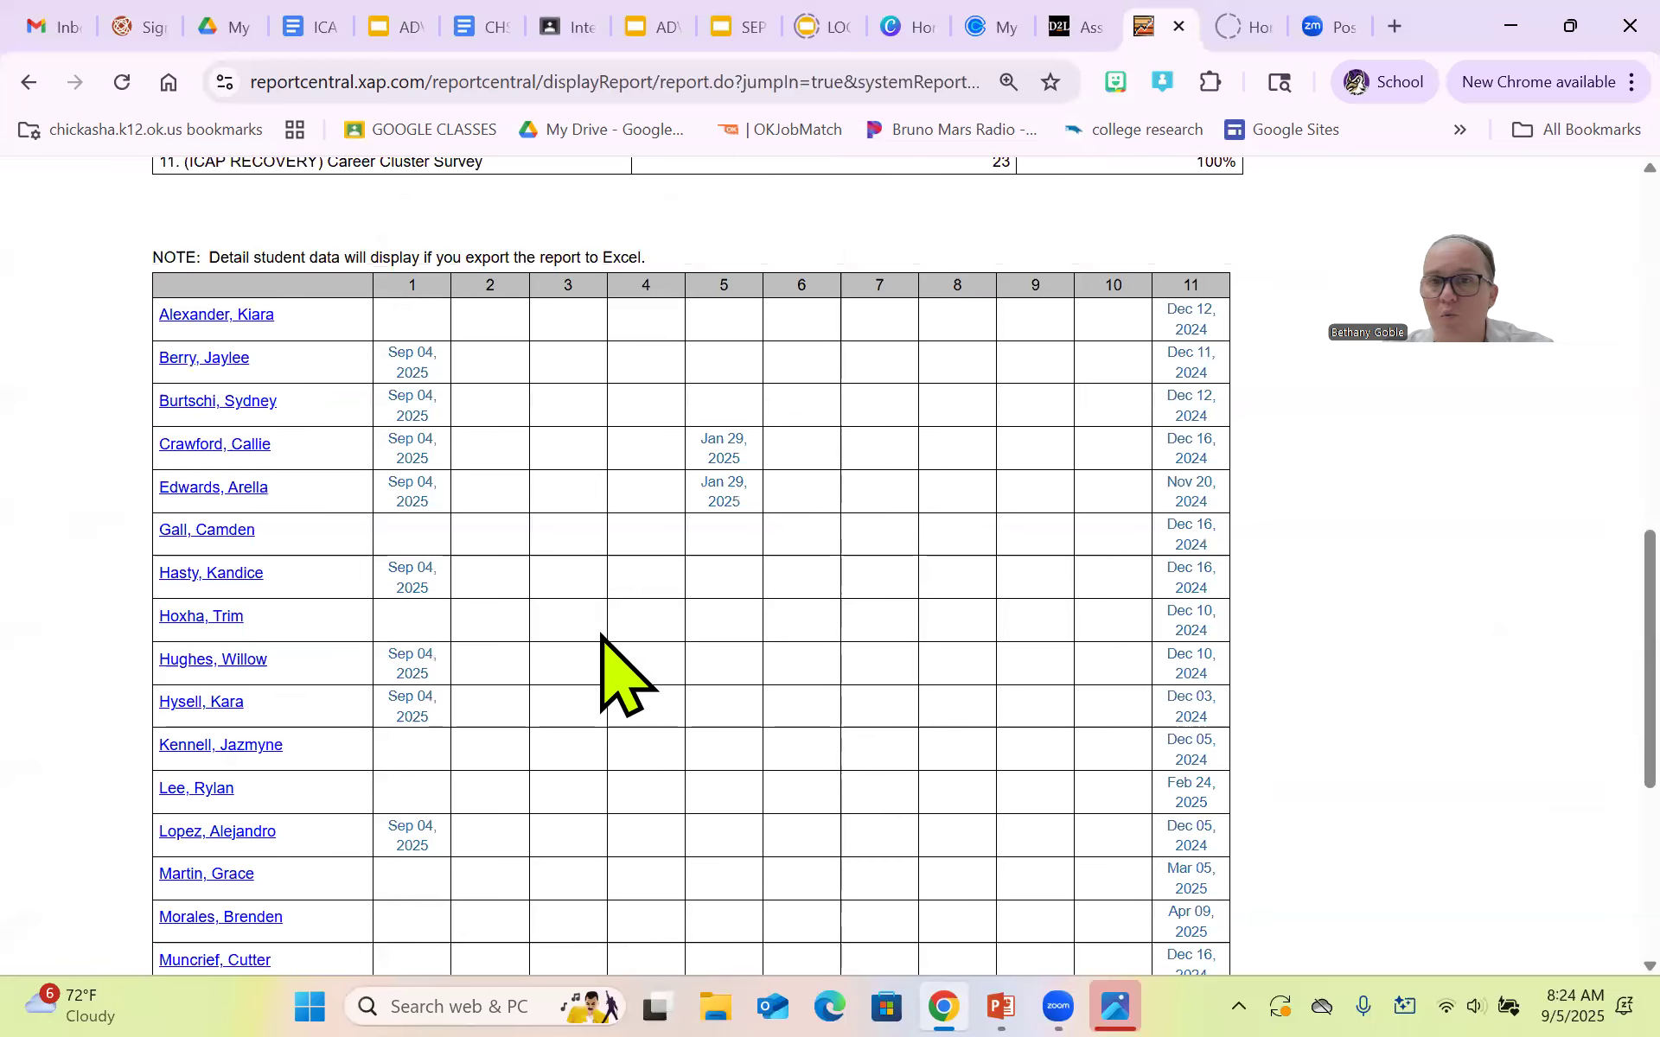
scroll(602, 635, up, 6)
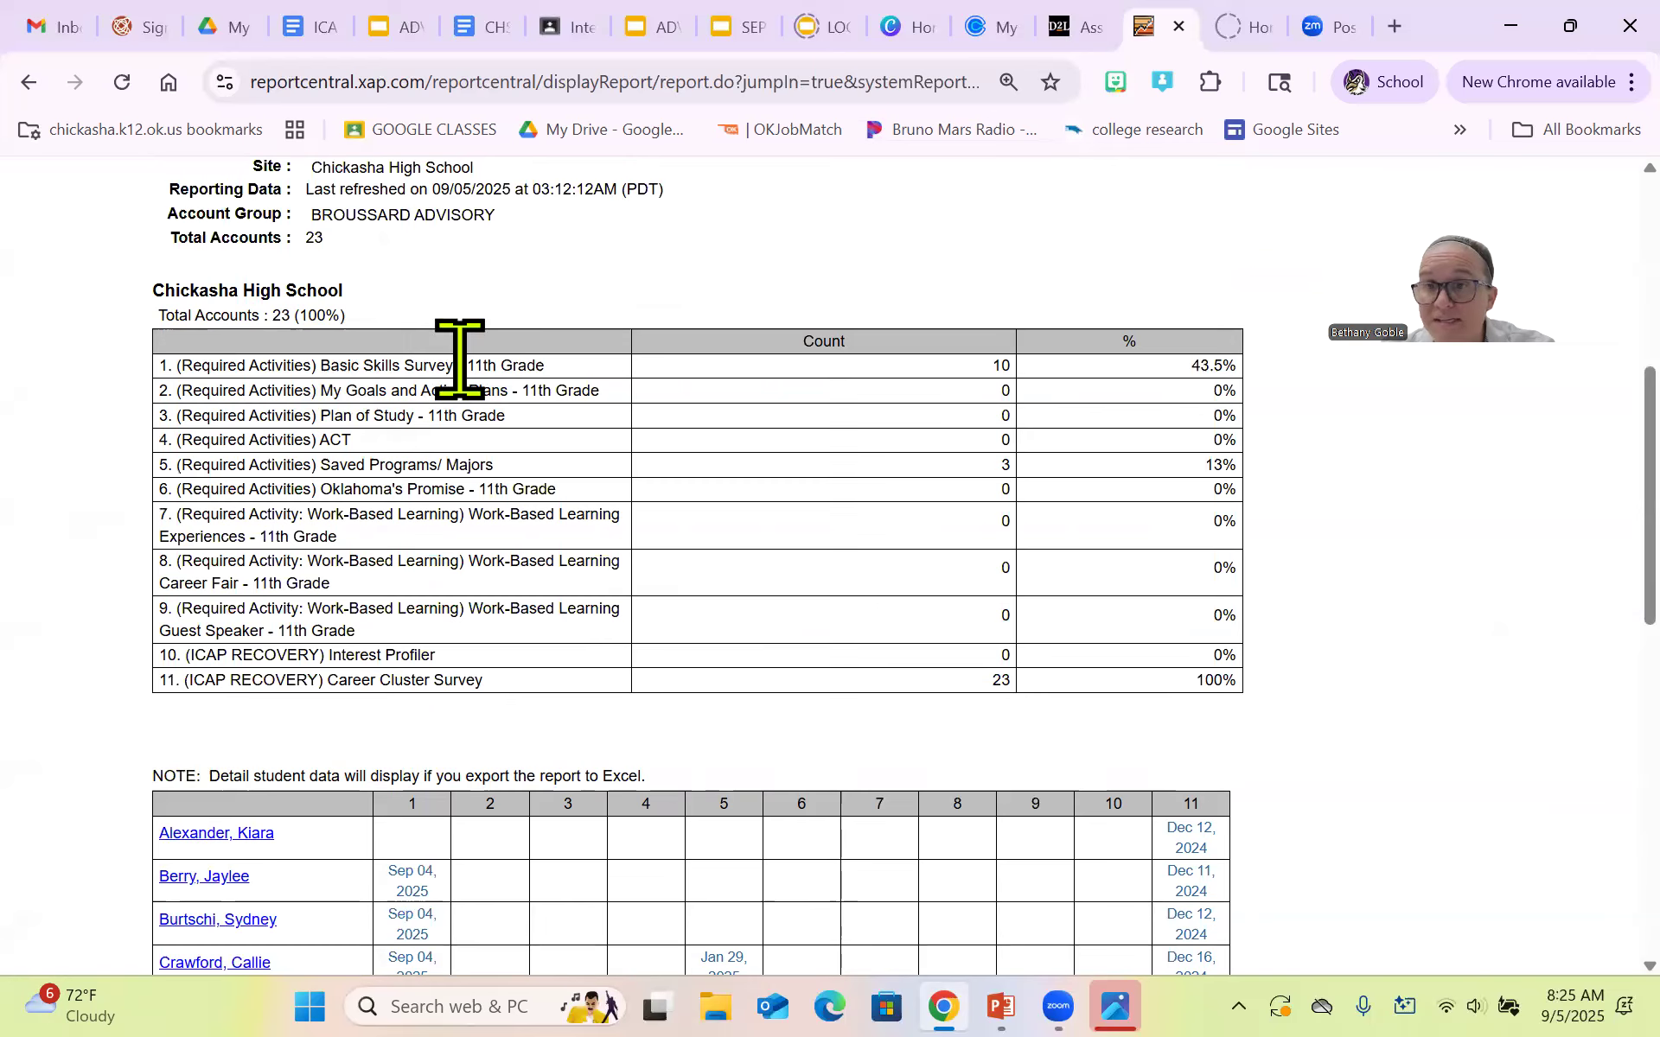
scroll(536, 519, down, 5)
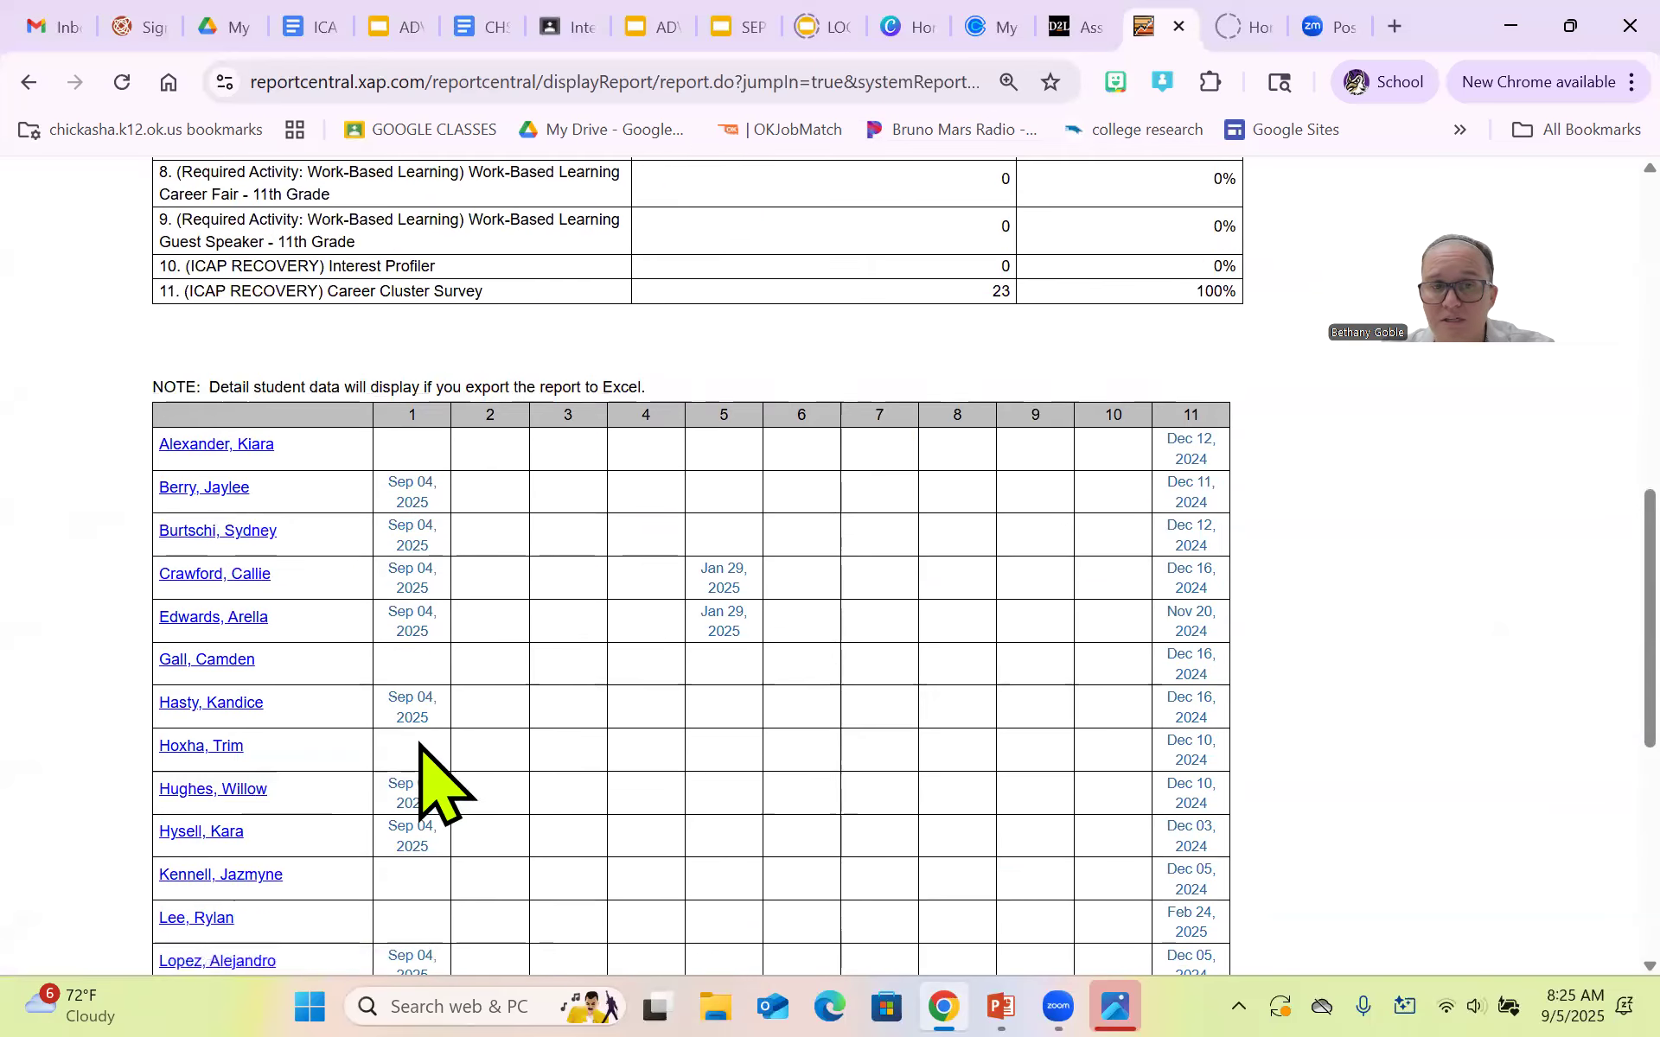
scroll(426, 605, down, 5)
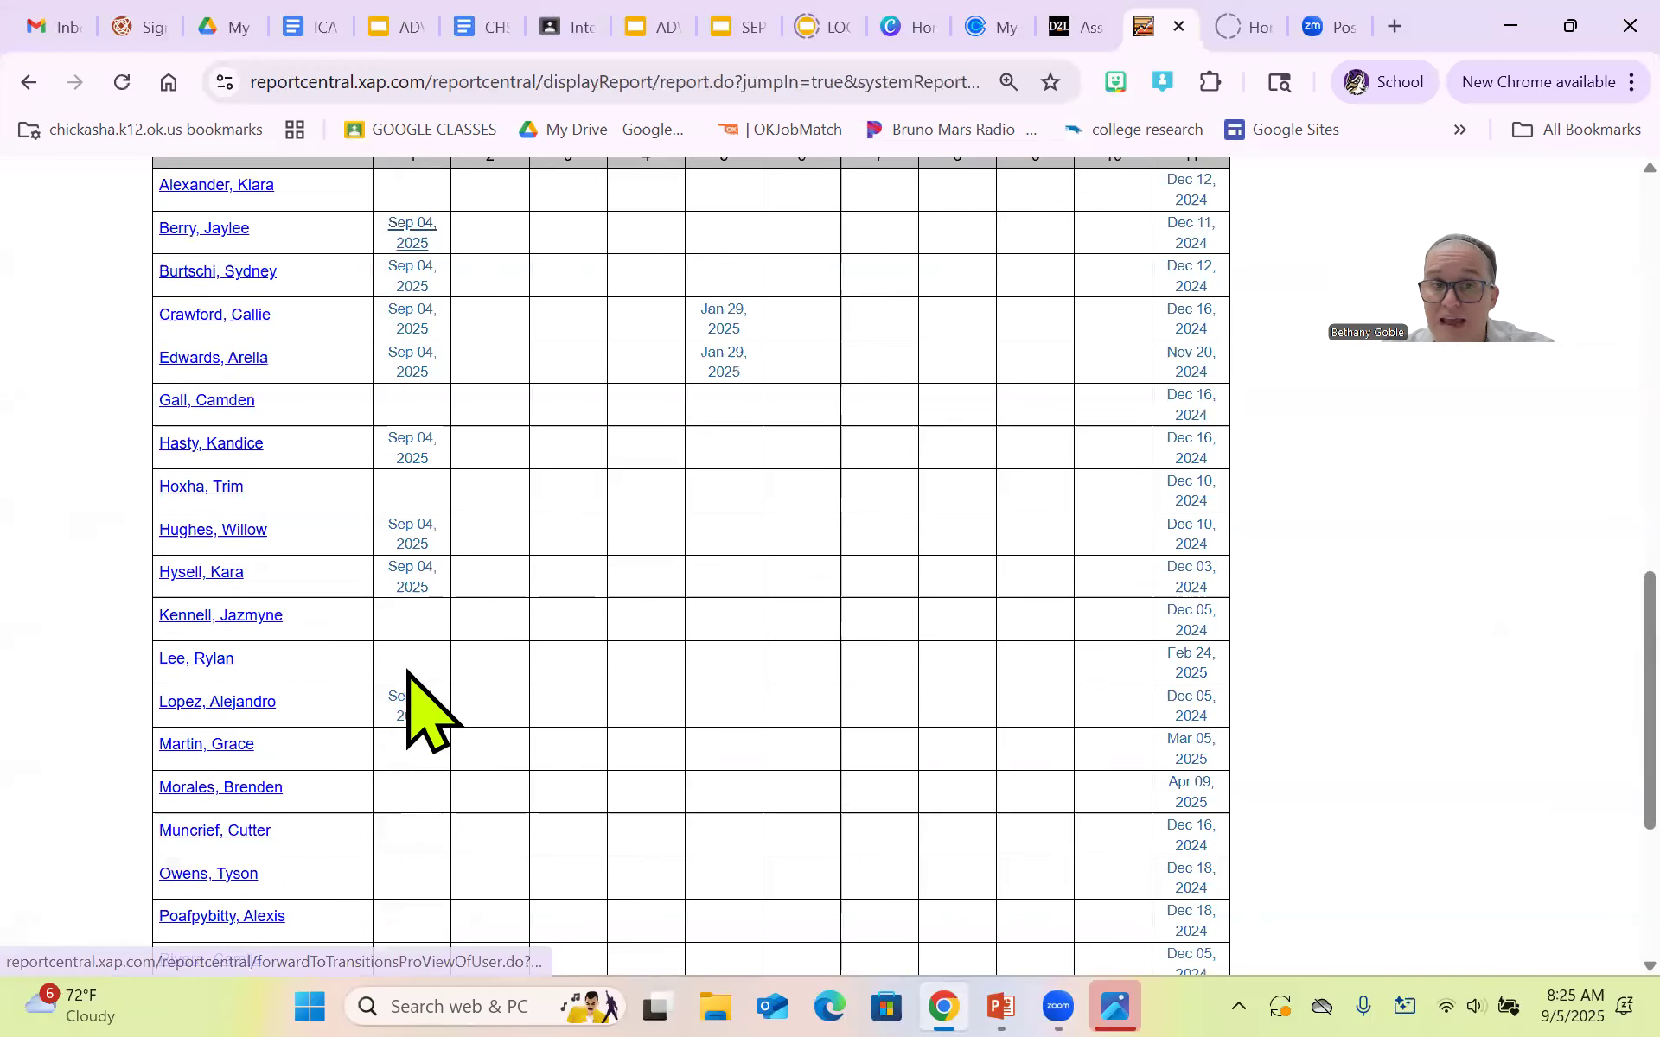
scroll(402, 761, up, 12)
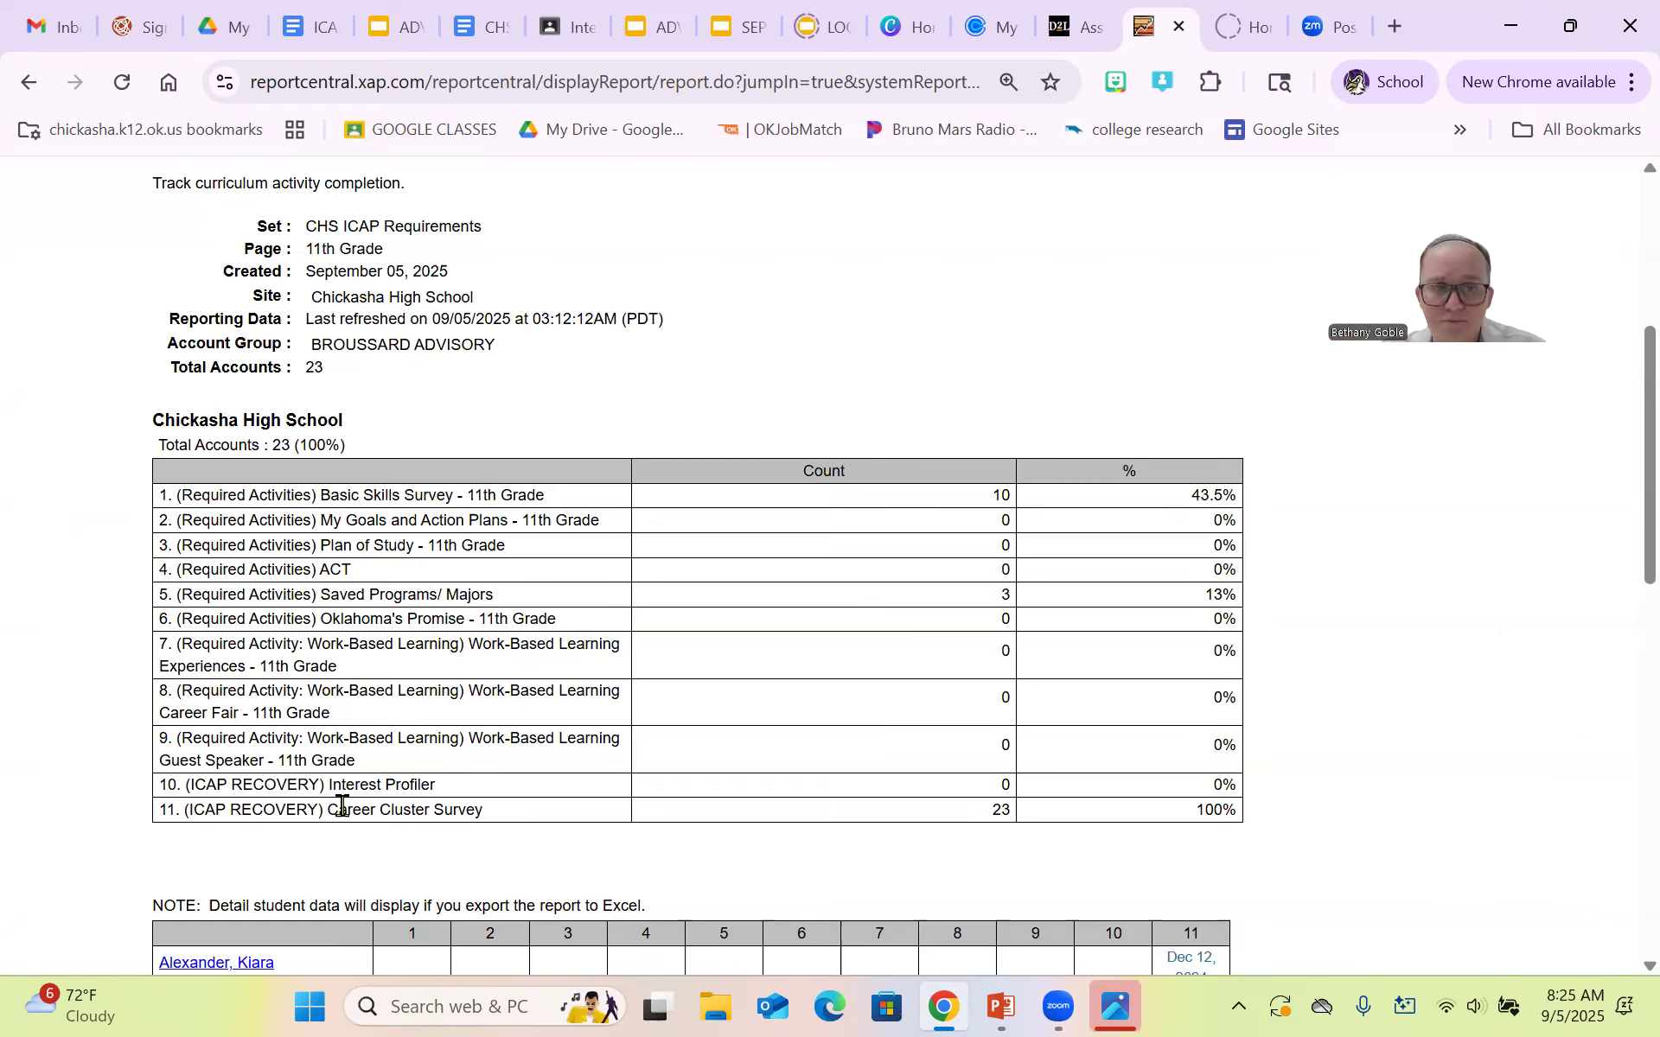
Review the Career Cluster Survey completion dates under activity 11 for all students, comparing them with the numbered activity summary, and return to the report's heading.
scroll(716, 778, down, 5)
scroll(716, 813, down, 1)
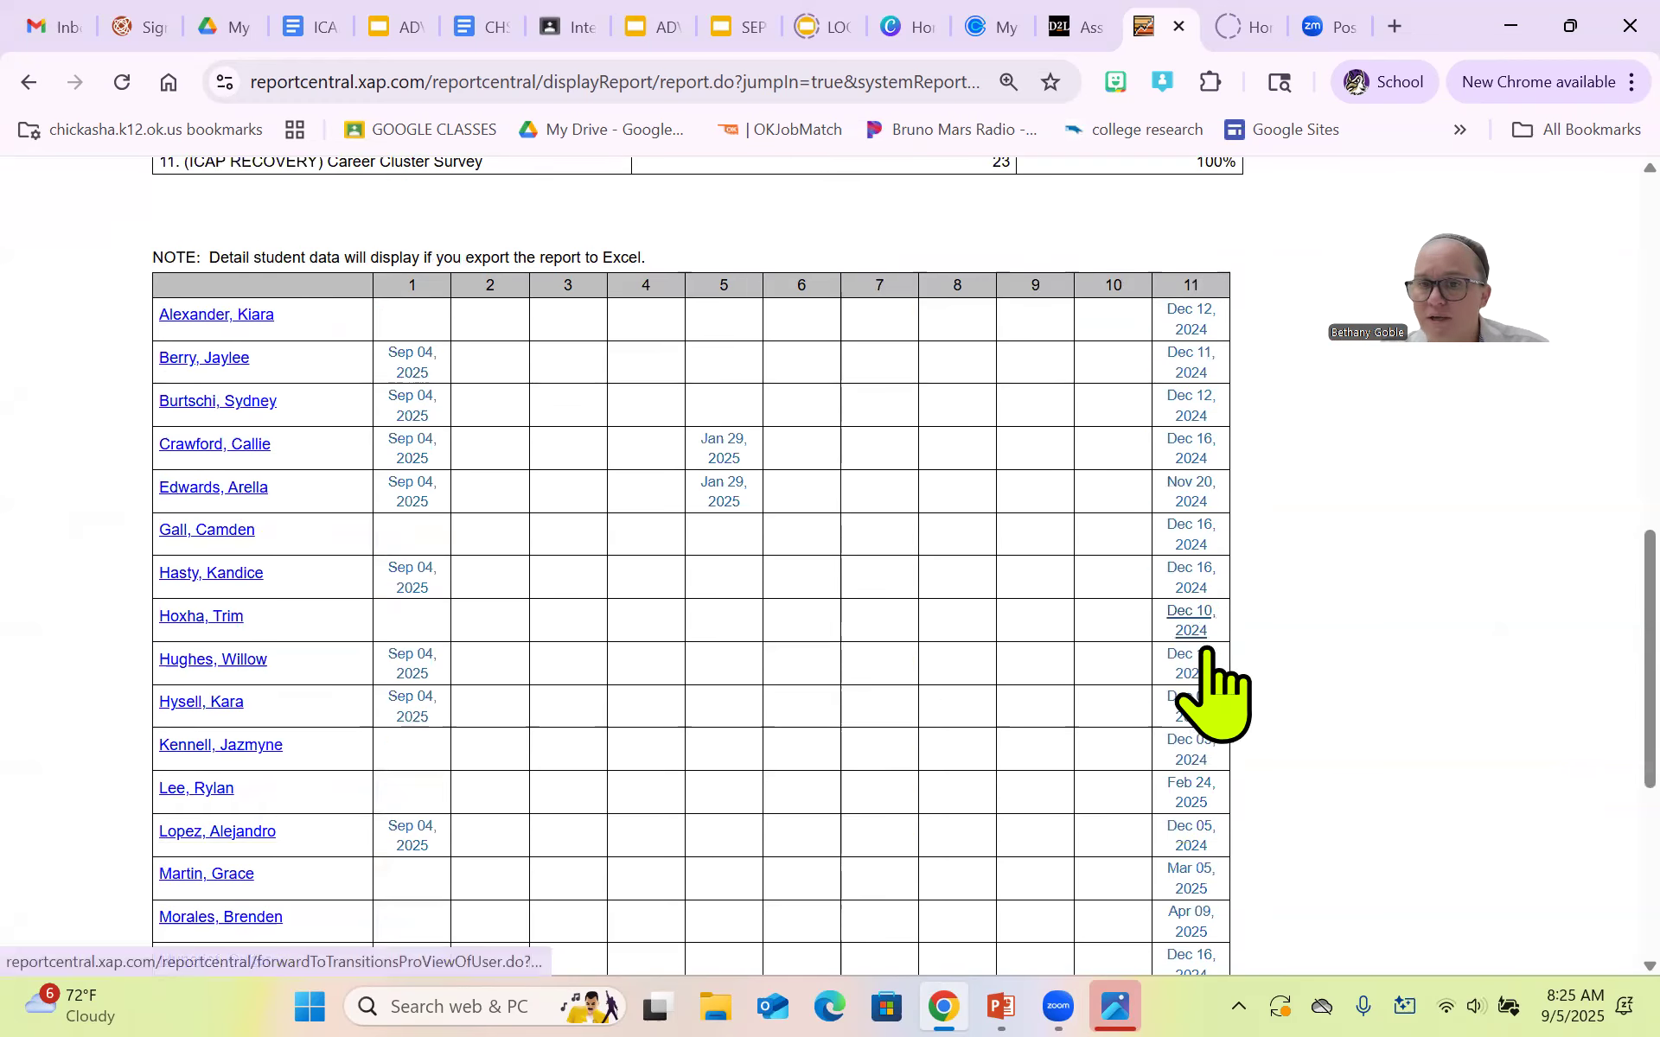
scroll(1070, 791, down, 1)
scroll(1063, 833, down, 1)
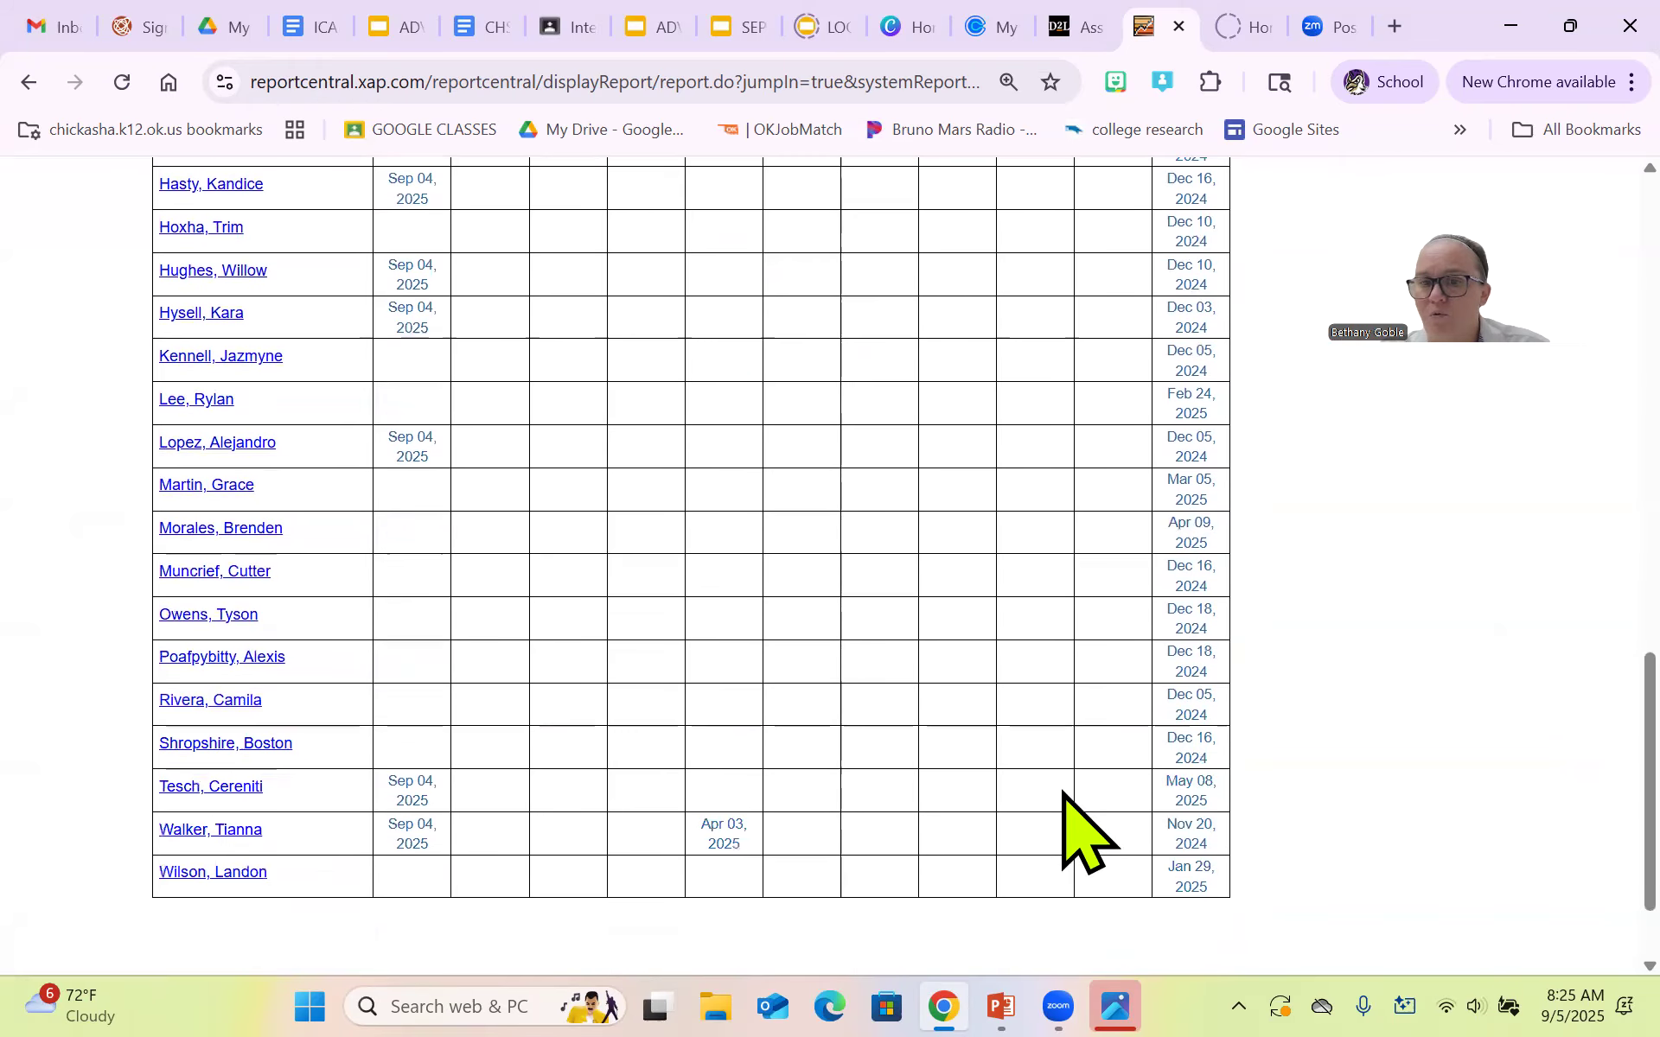
scroll(1050, 821, up, 8)
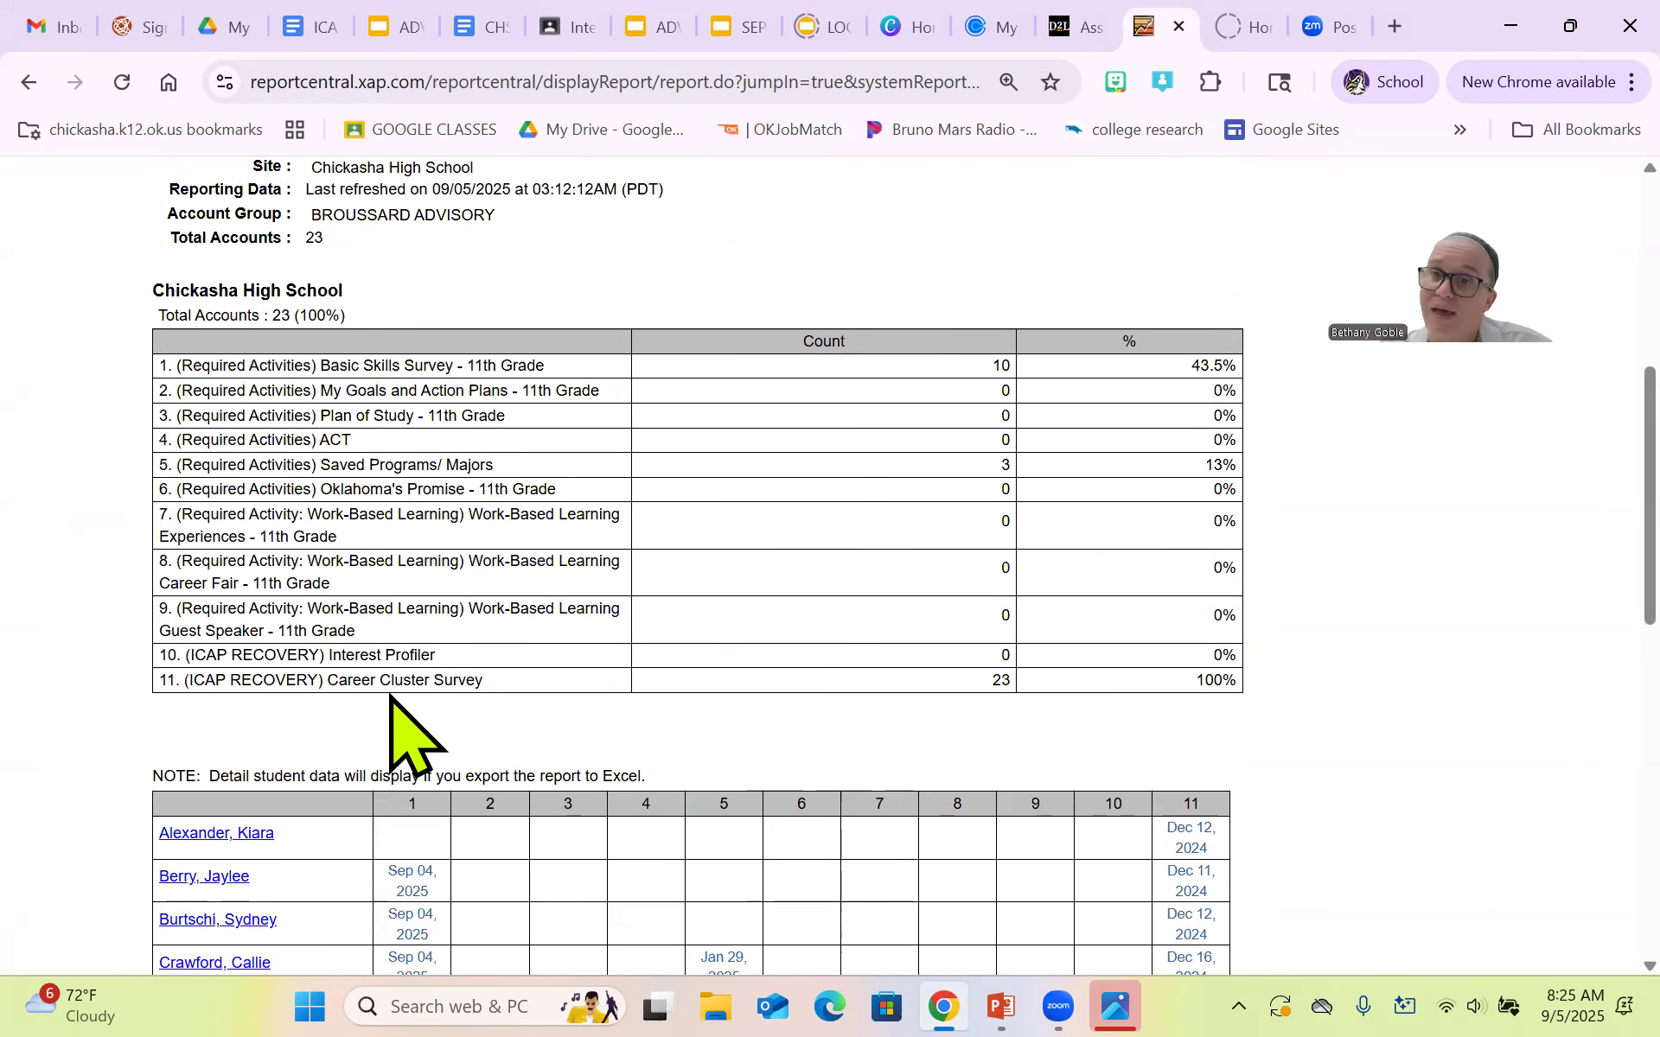
scroll(380, 692, down, 2)
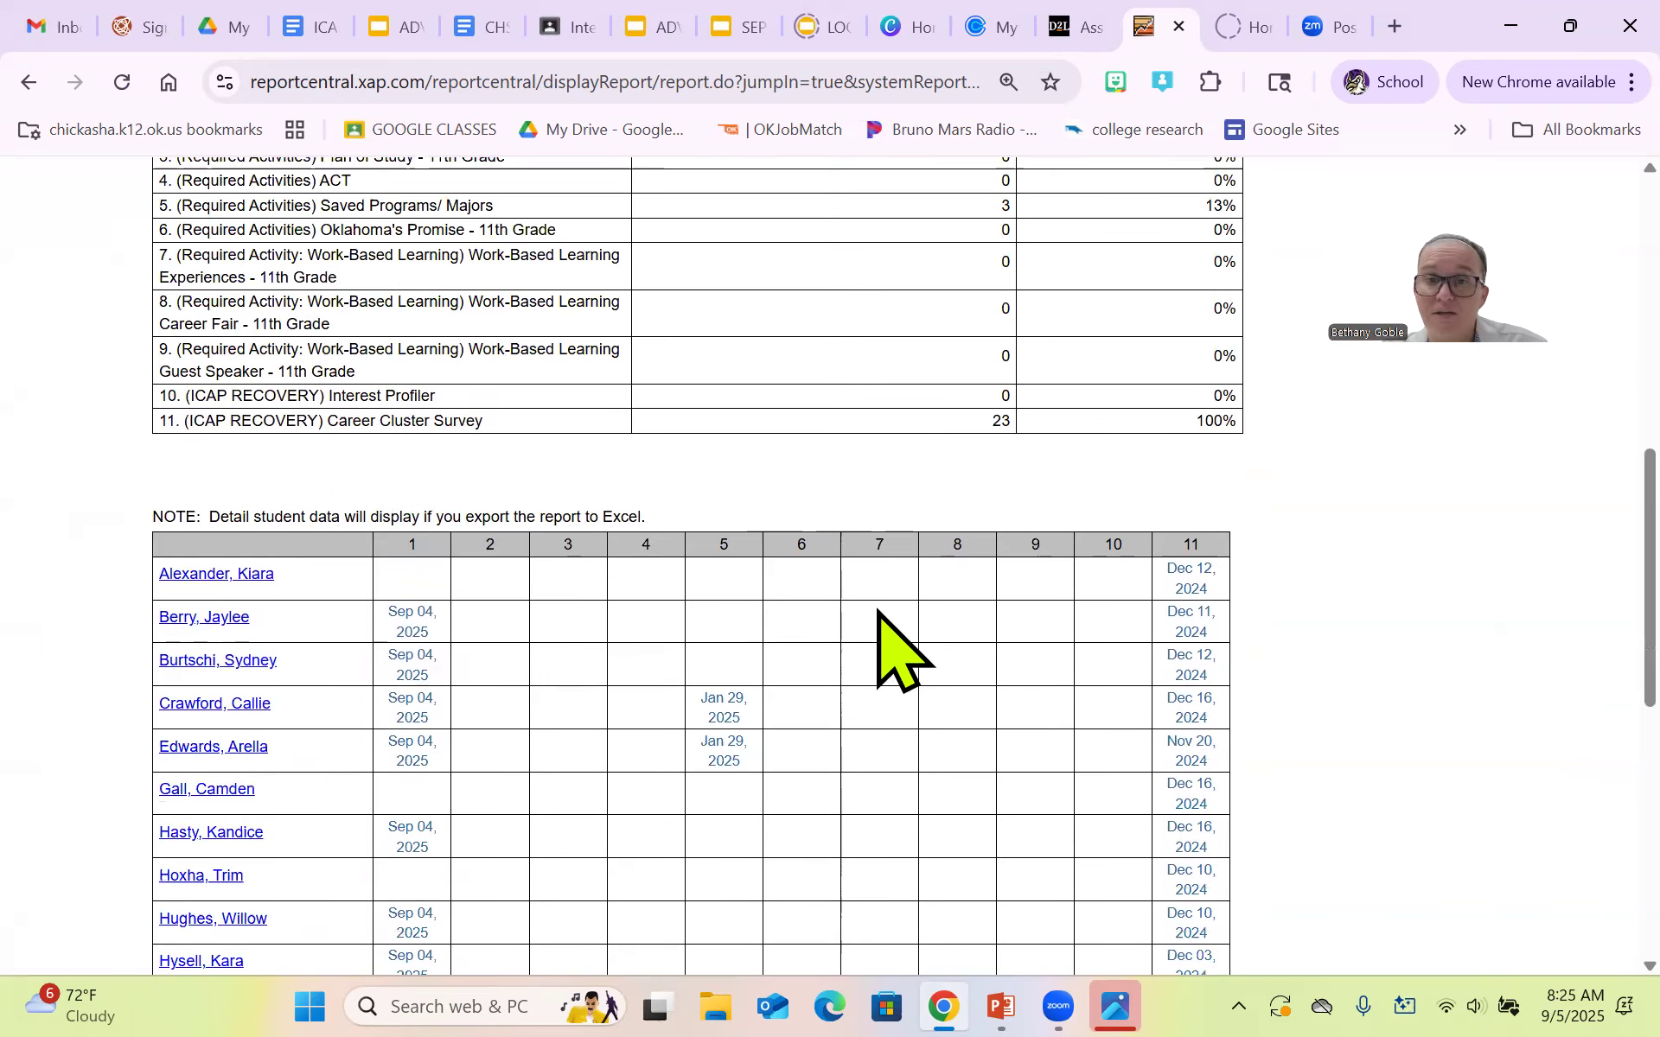
scroll(908, 618, down, 1)
scroll(951, 640, down, 2)
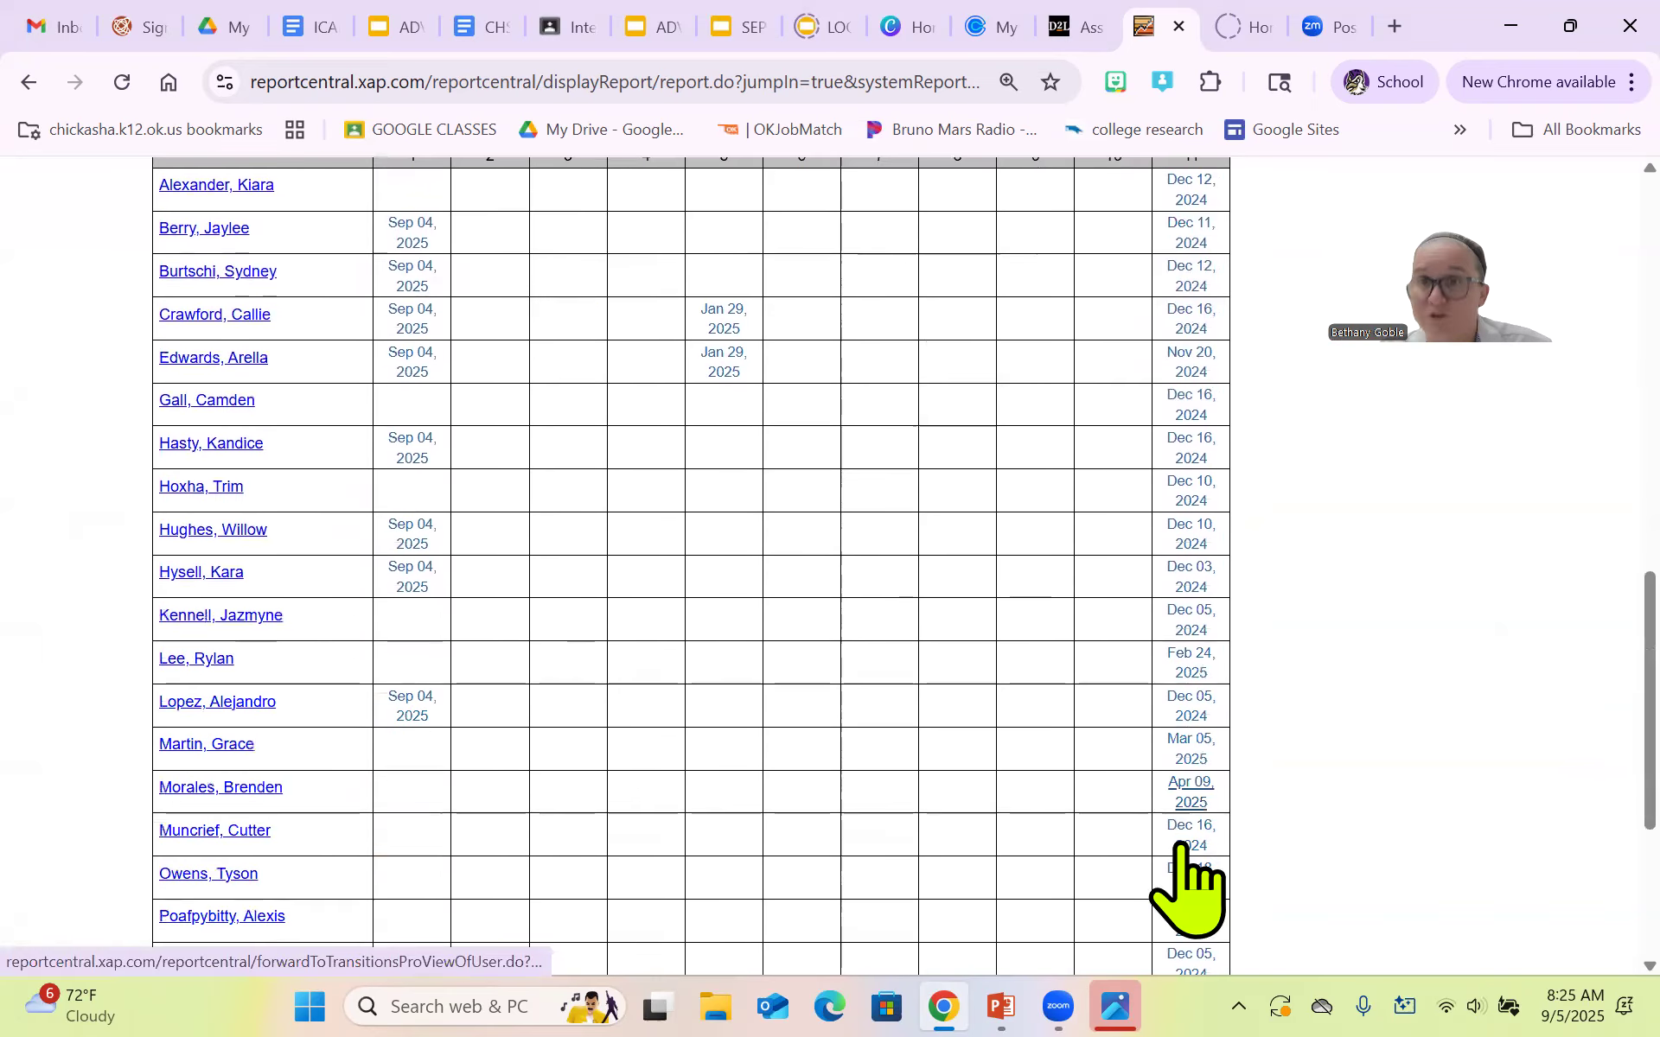
scroll(826, 804, up, 2)
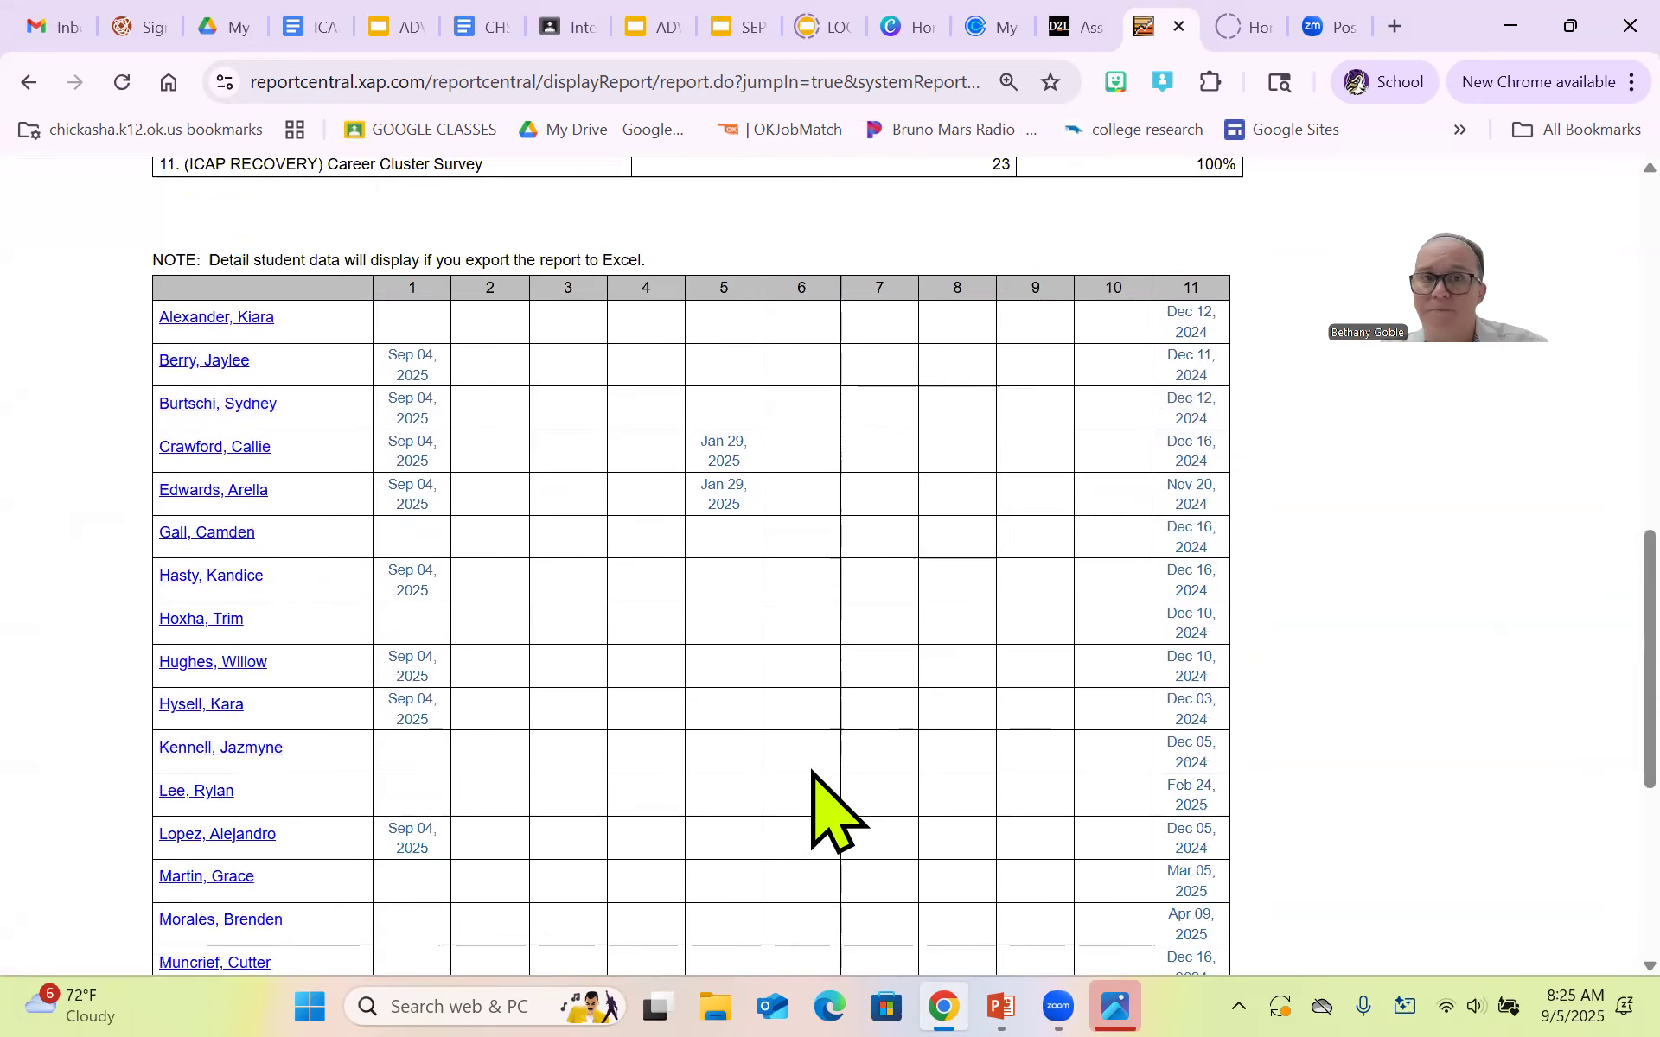
scroll(813, 772, up, 3)
scroll(804, 795, down, 2)
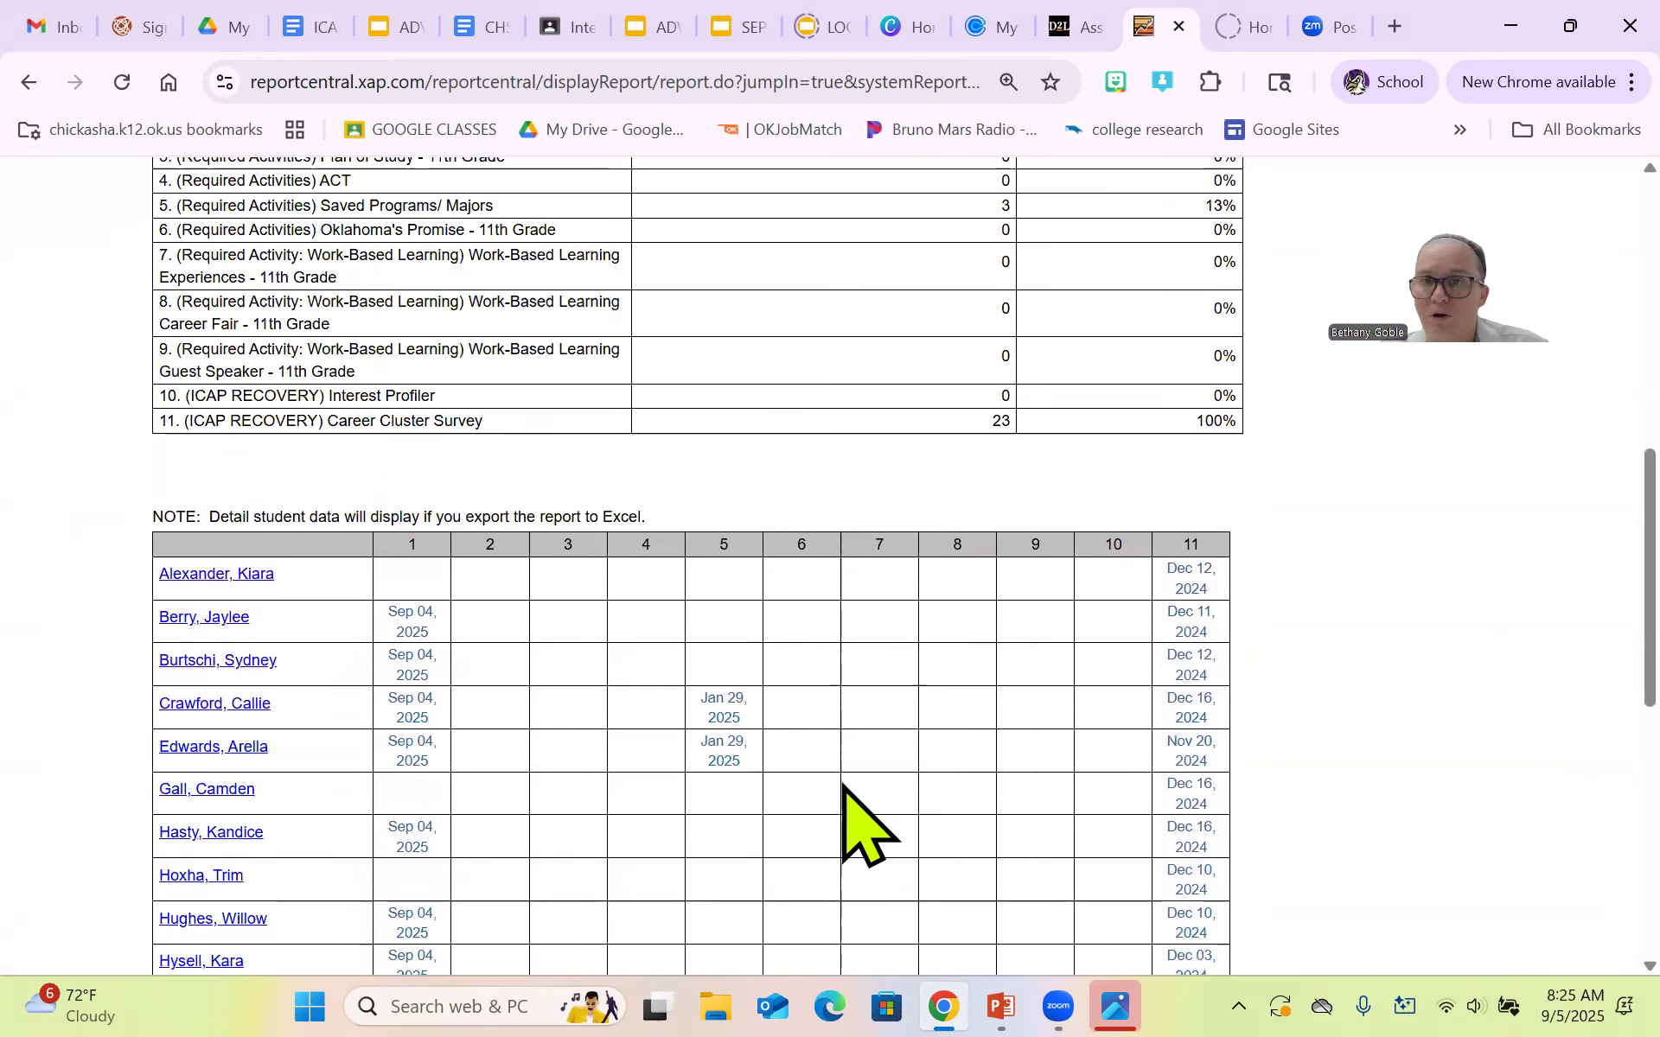
scroll(843, 787, up, 6)
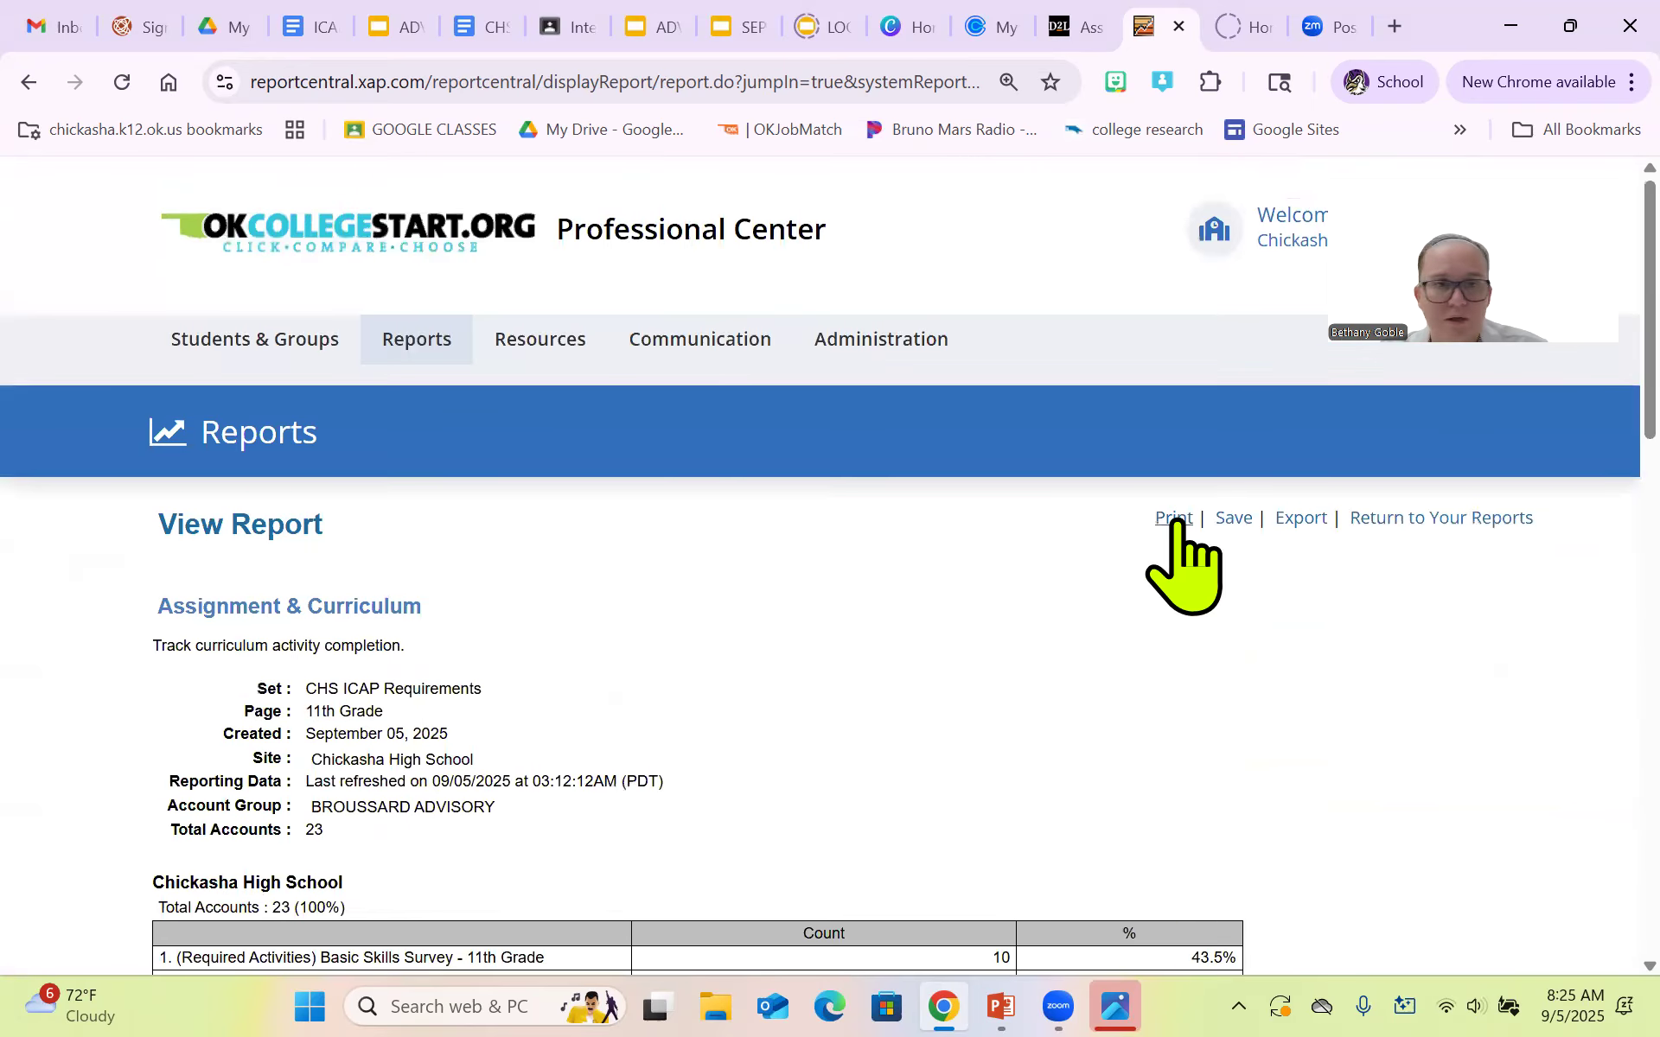